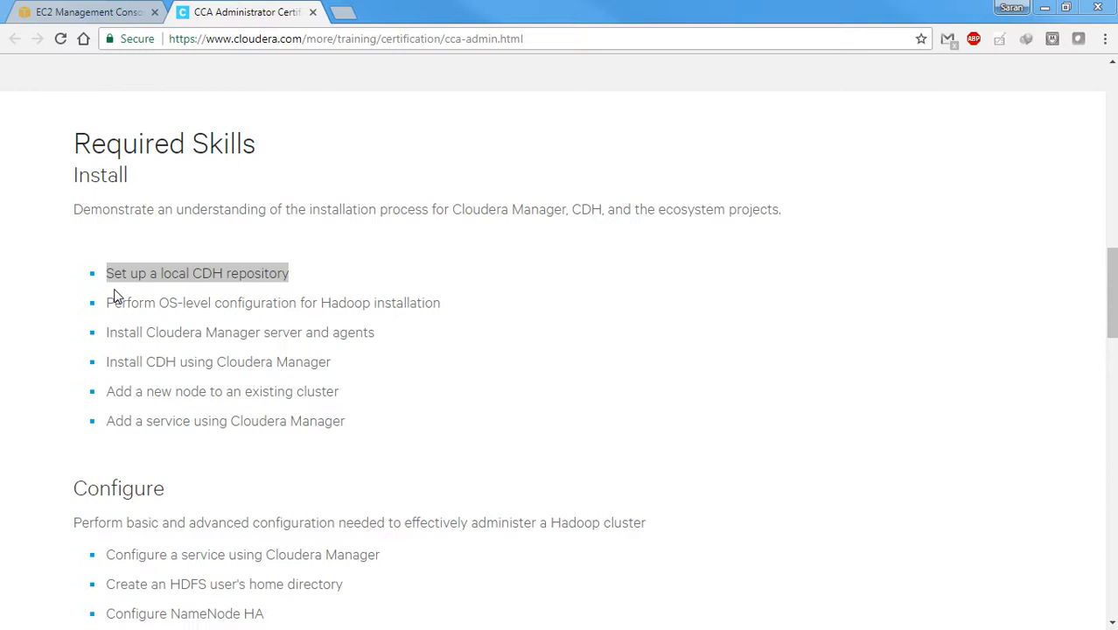
Review the CCA Administrator exam overview and required install skills, highlighting the "Set up a local CDH repository" item
click(346, 292)
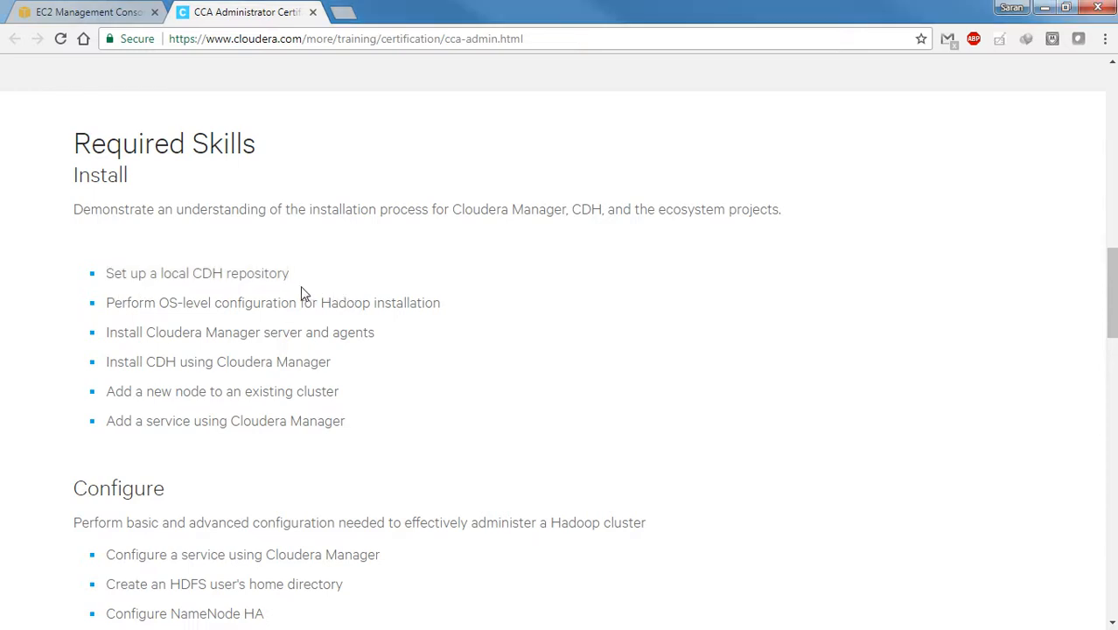
scroll(300, 289, up, 3)
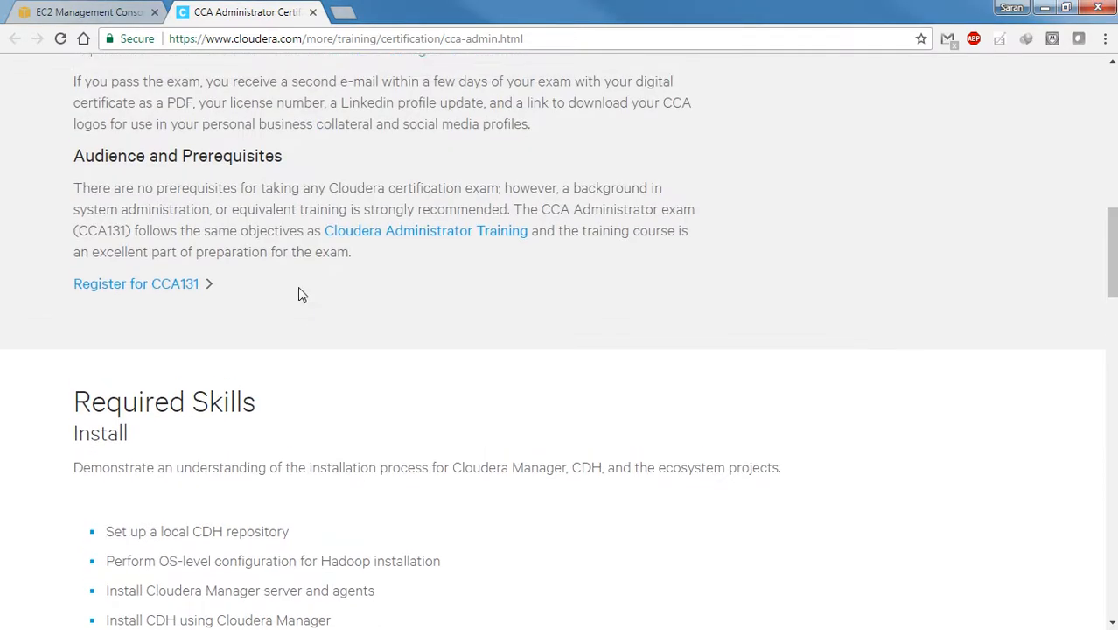
scroll(297, 295, up, 8)
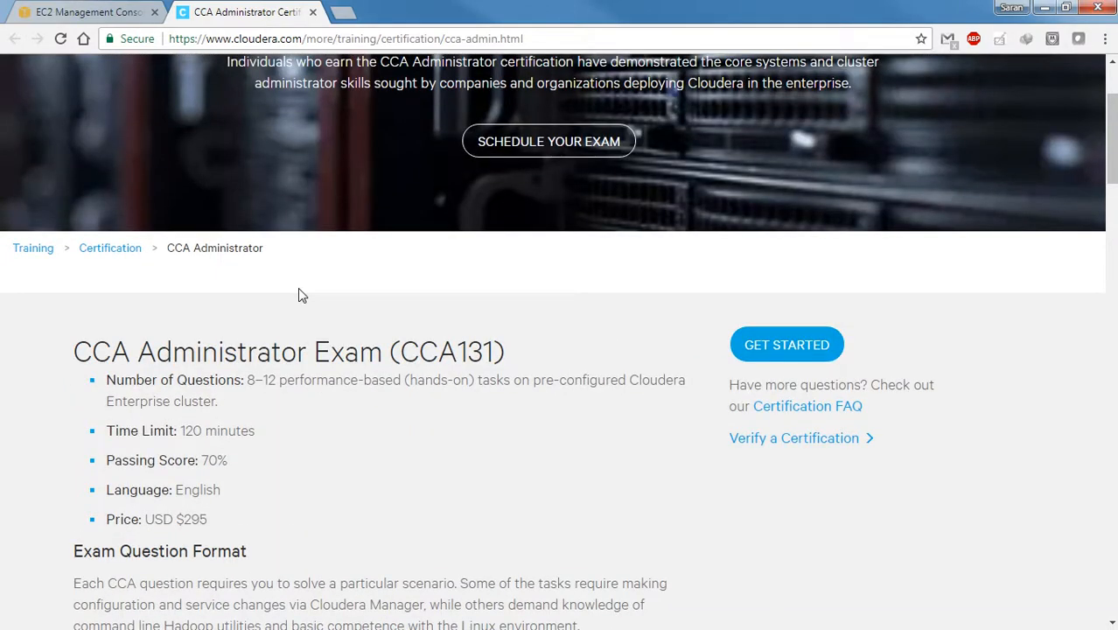
scroll(299, 295, down, 10)
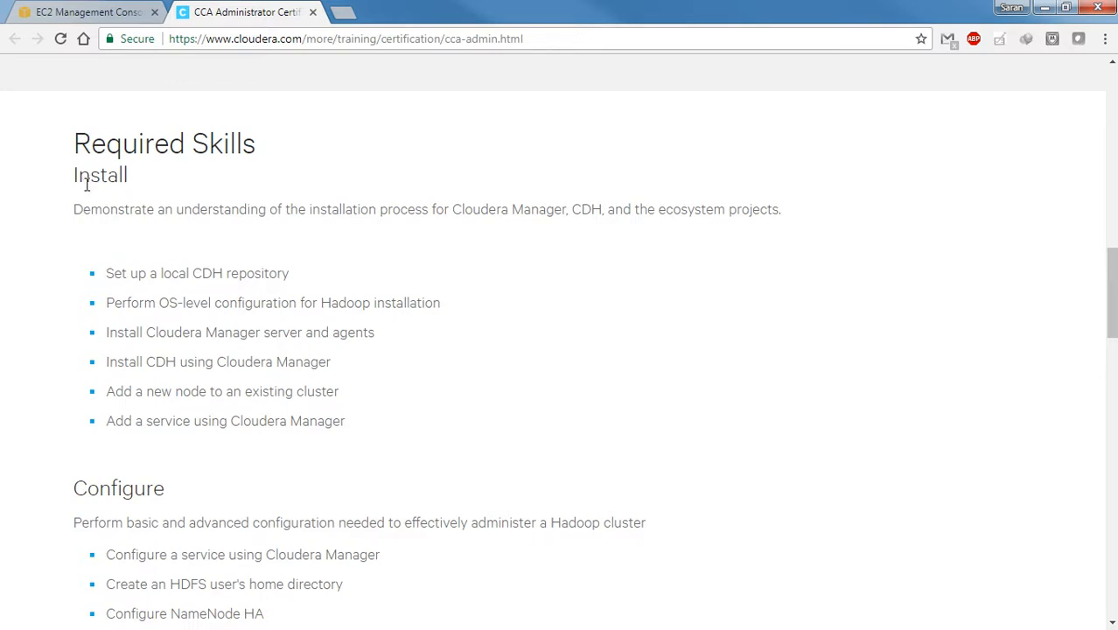
double_click(83, 181)
drag(106, 277, 294, 276)
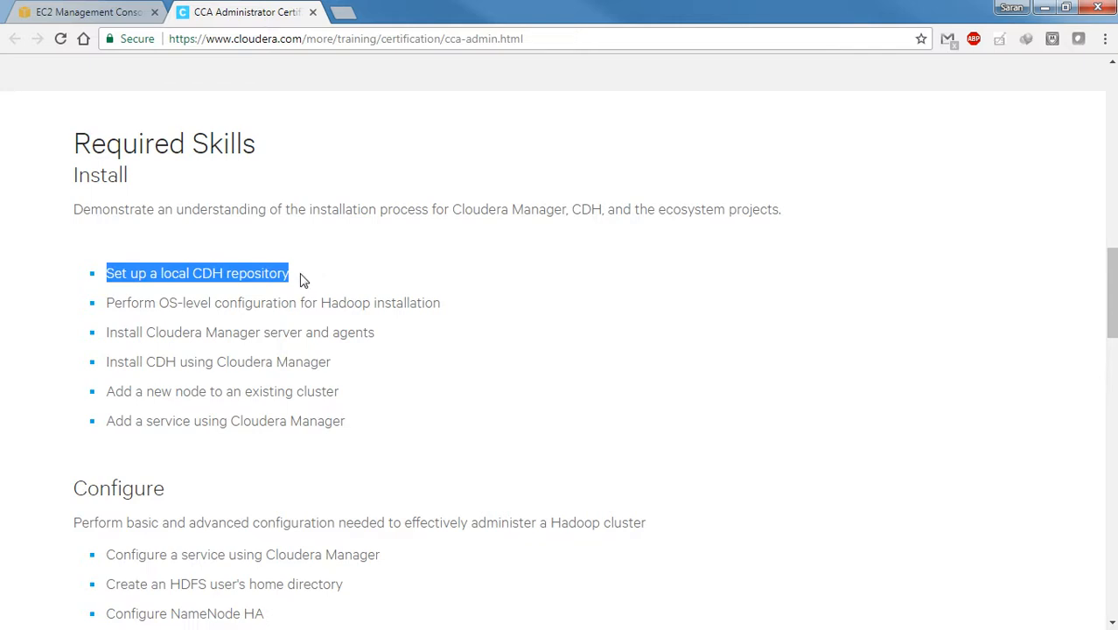
click(299, 279)
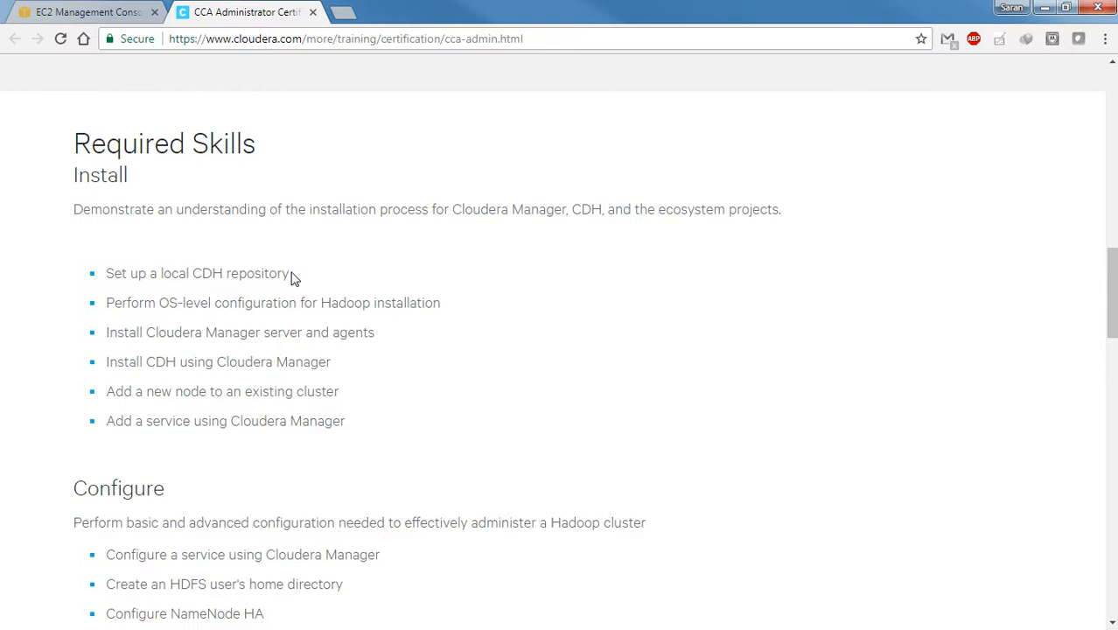
drag(290, 273, 107, 274)
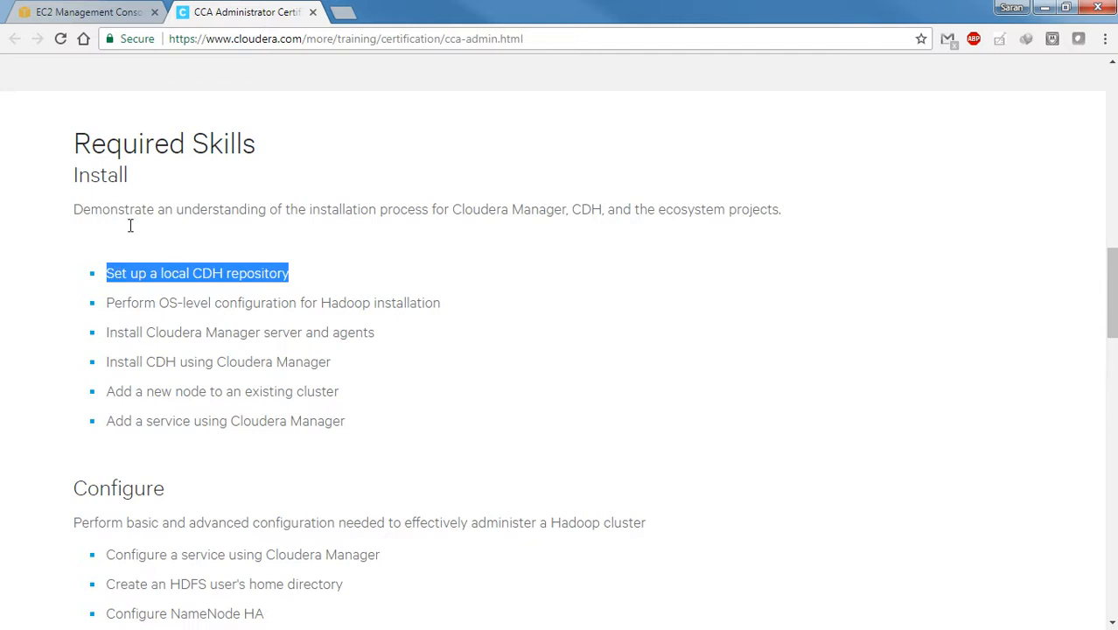
Switch to the EC2 console and start launching an instance from the Red Hat Enterprise Linux 7.4 (HVM) machine image
click(92, 14)
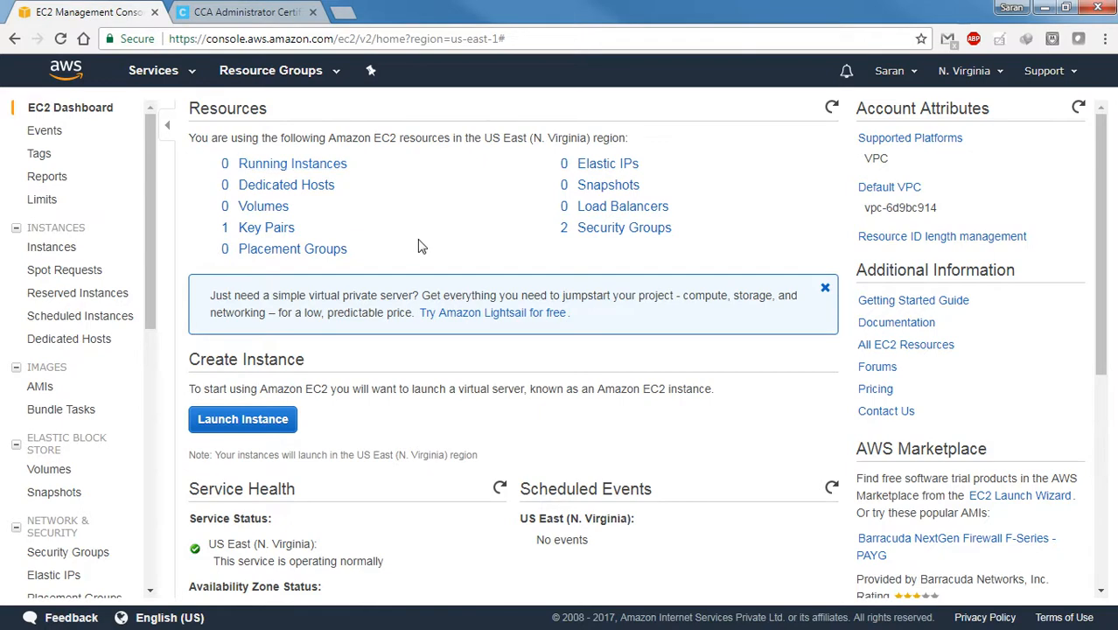
scroll(419, 246, down, 2)
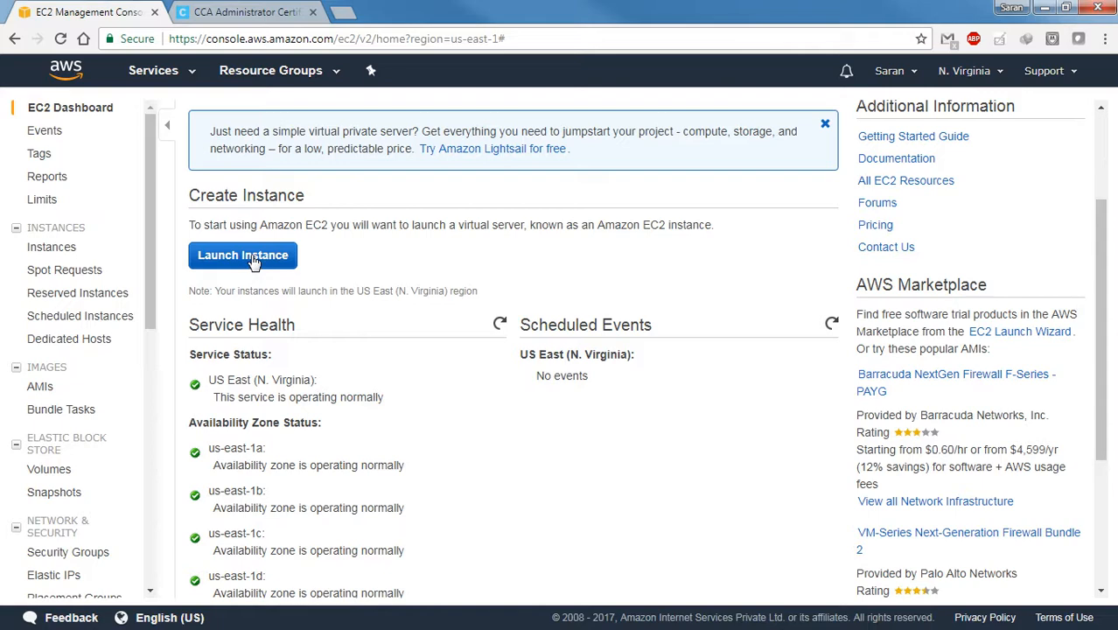
click(253, 262)
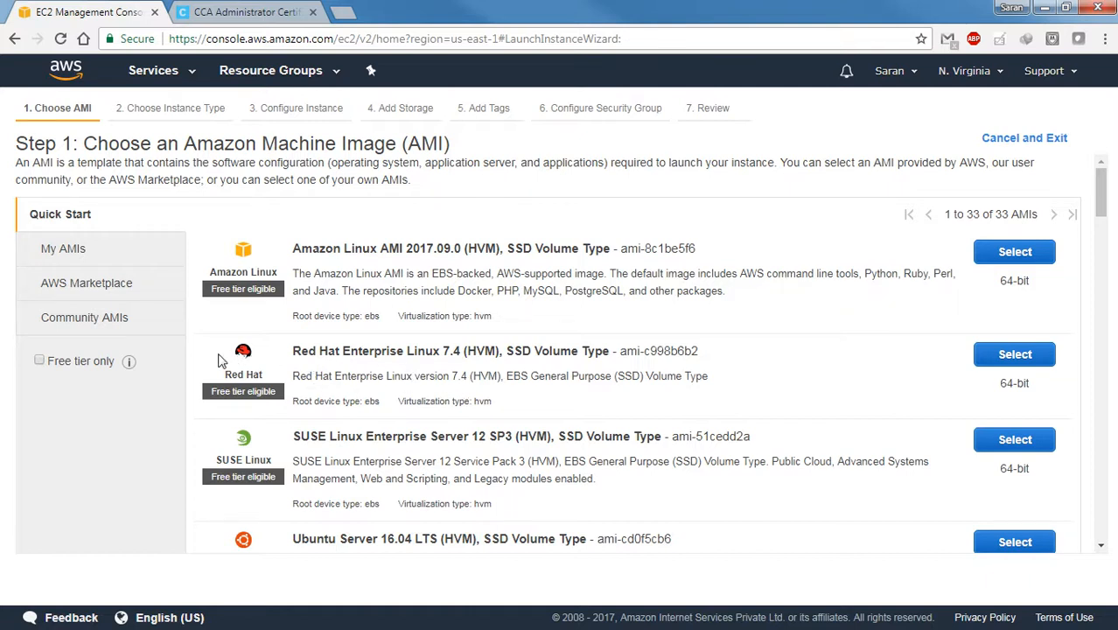
click(1020, 361)
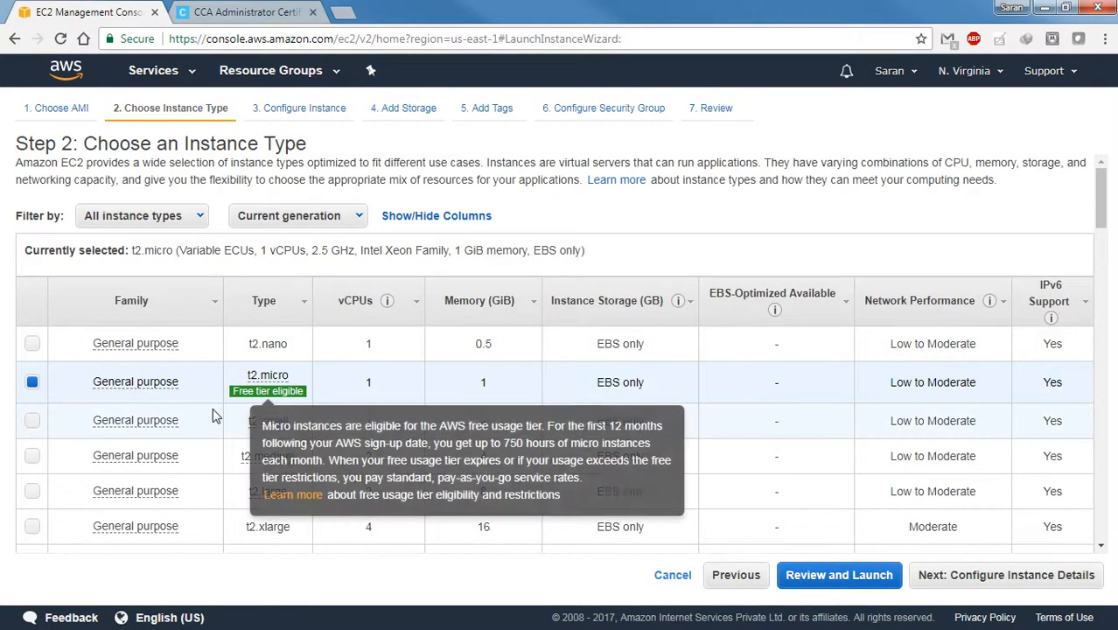
Choose the m4.xlarge instance type with 4 vCPUs and 16 GiB memory, and continue to the instance details
scroll(213, 416, down, 2)
scroll(213, 416, up, 2)
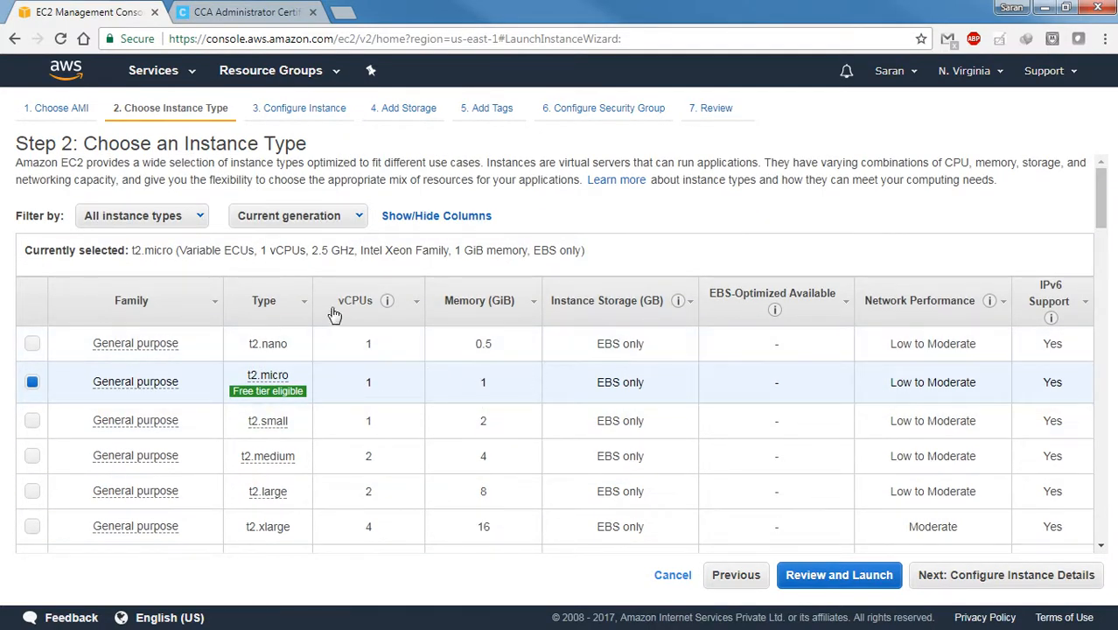
scroll(382, 302, down, 1)
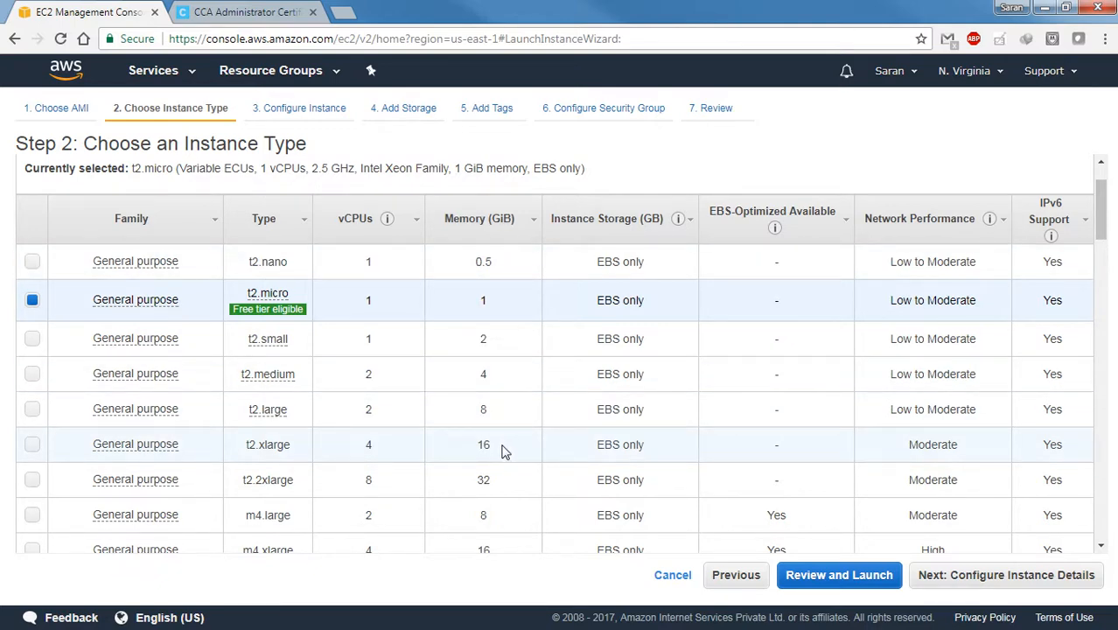
scroll(504, 451, down, 3)
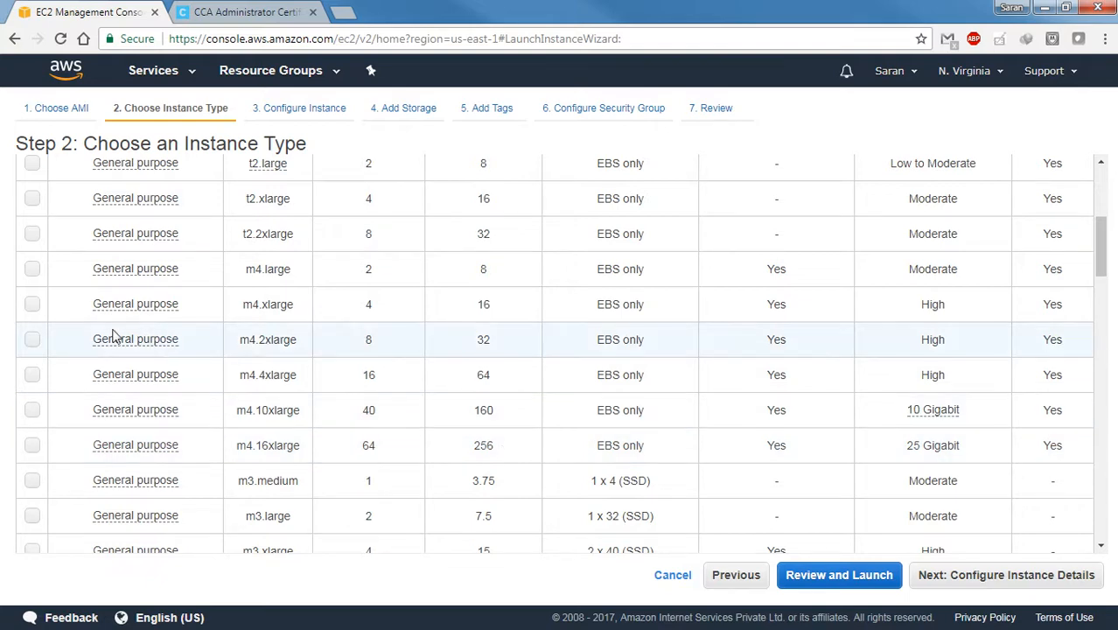
click(32, 306)
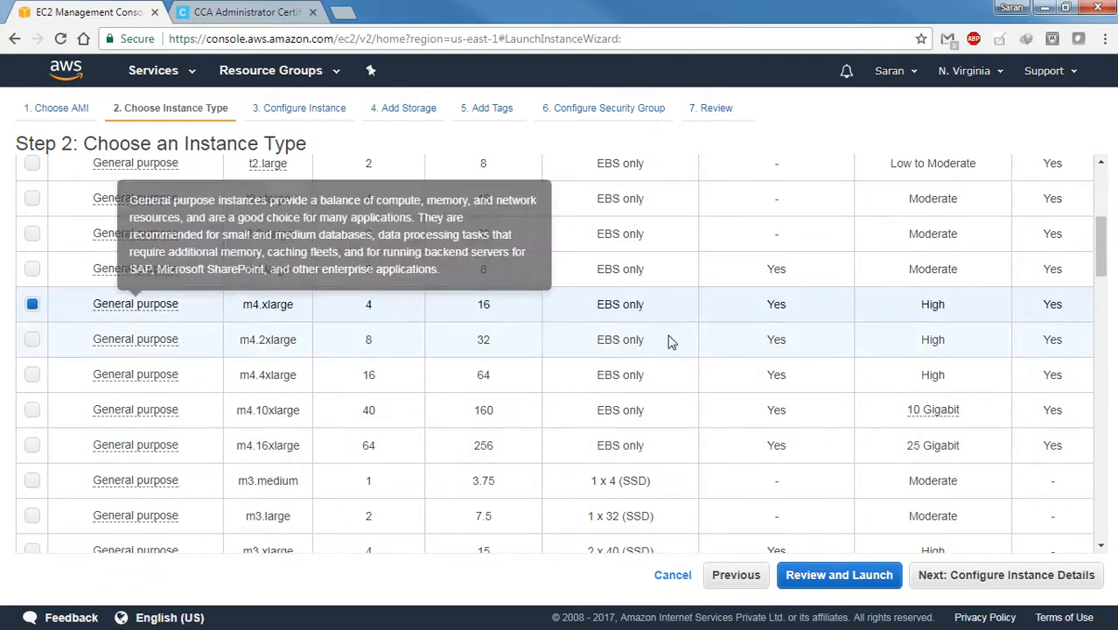
scroll(720, 350, up, 1)
scroll(728, 376, up, 1)
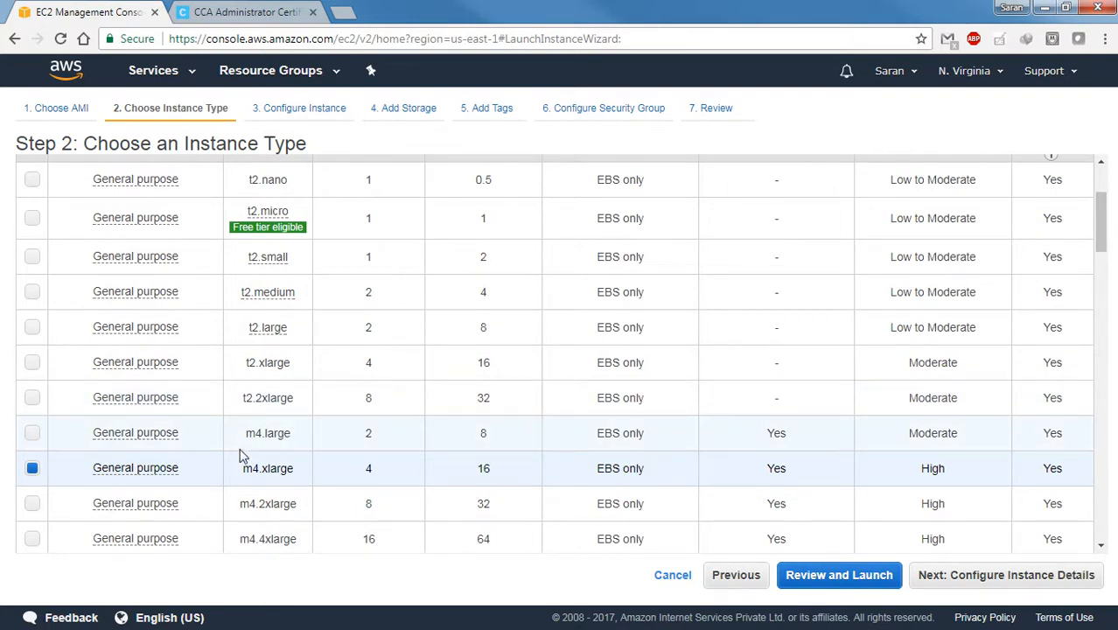
scroll(499, 490, up, 3)
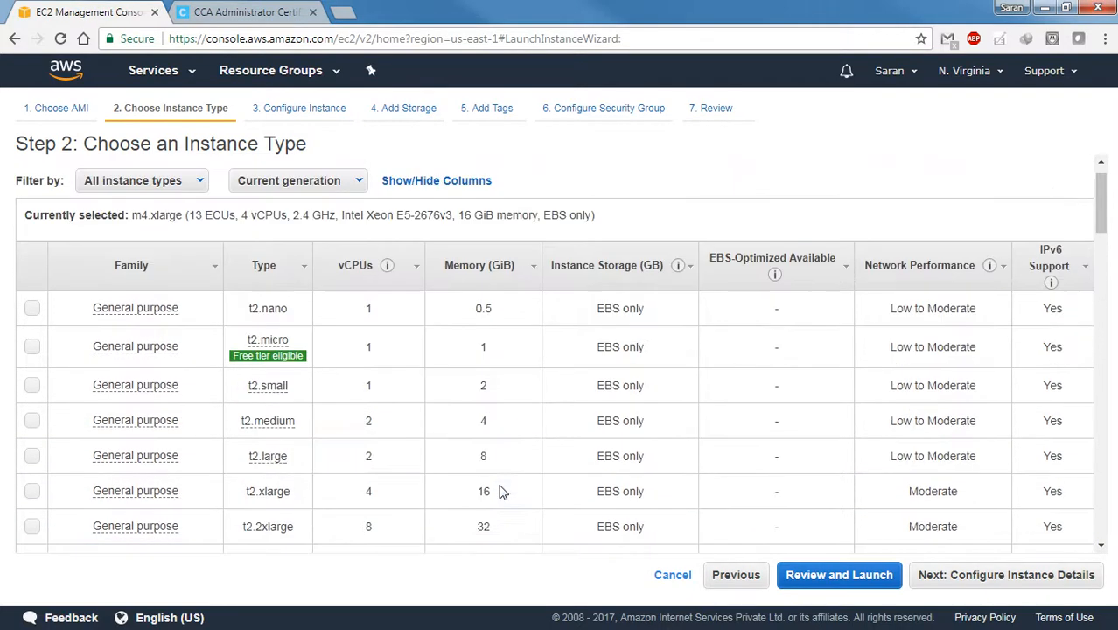
scroll(500, 490, down, 1)
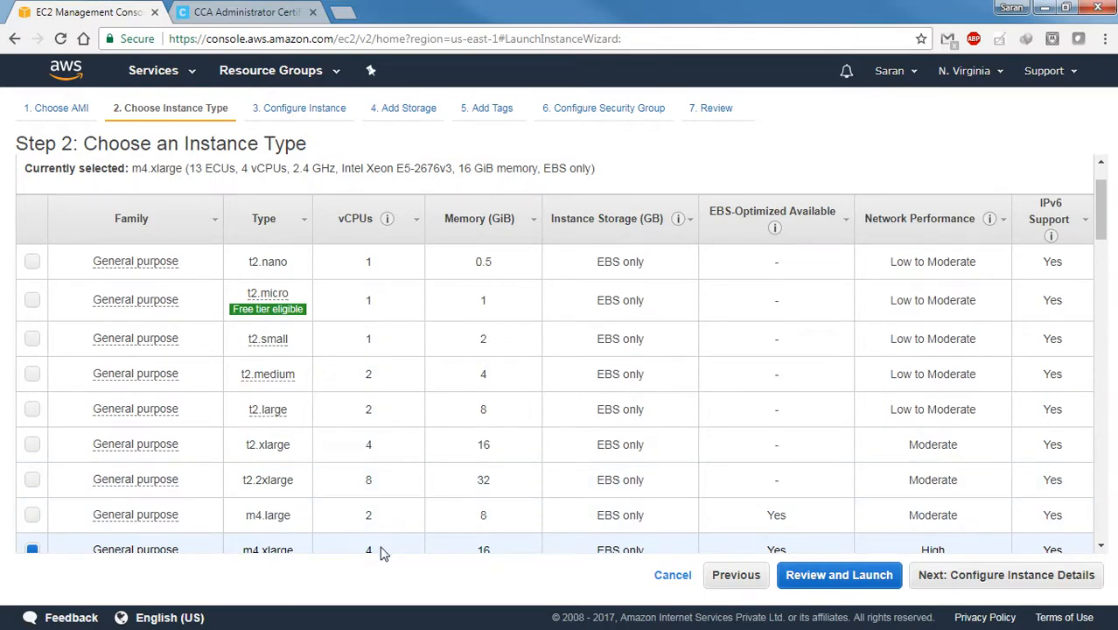
scroll(385, 552, down, 1)
scroll(385, 551, up, 1)
scroll(516, 547, down, 1)
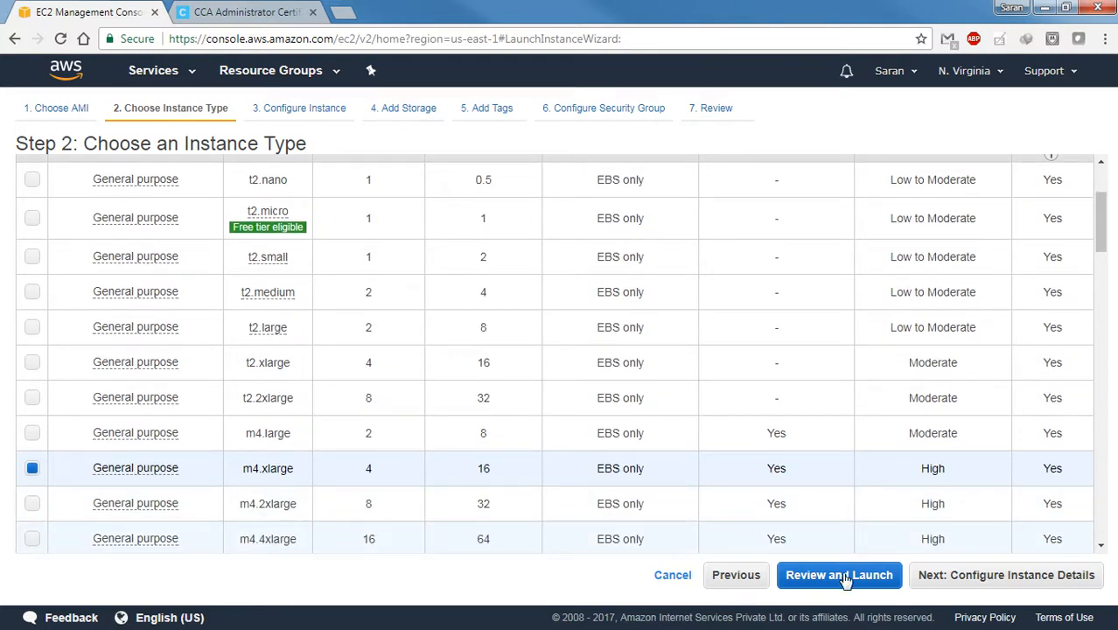
click(981, 577)
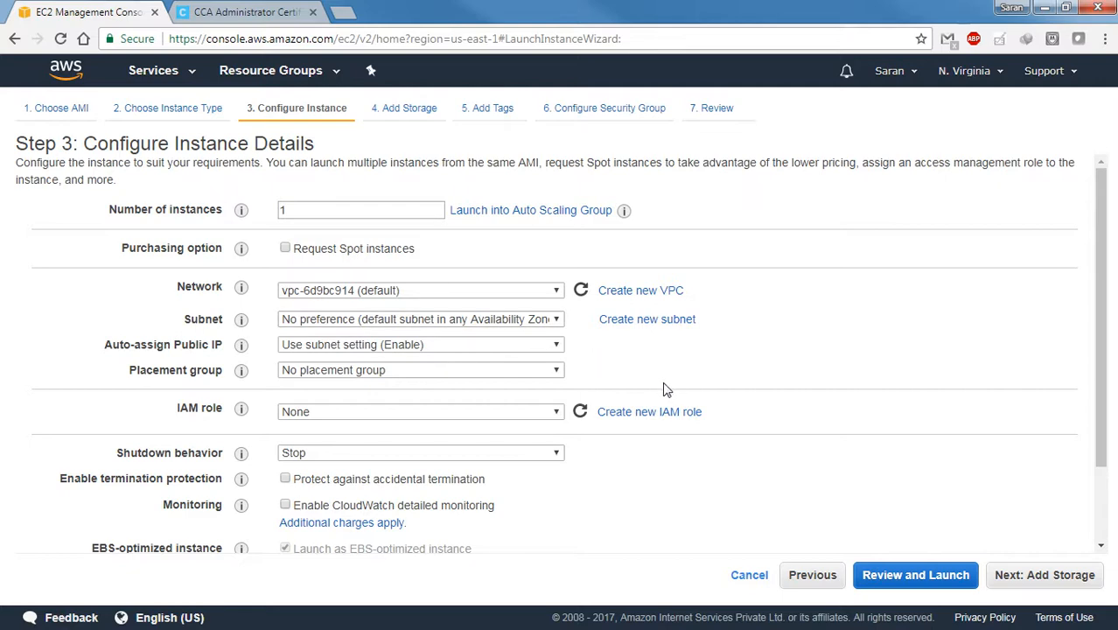
Review the instance details, keep the number of instances at 1 with the default settings, and continue to storage
scroll(665, 389, down, 2)
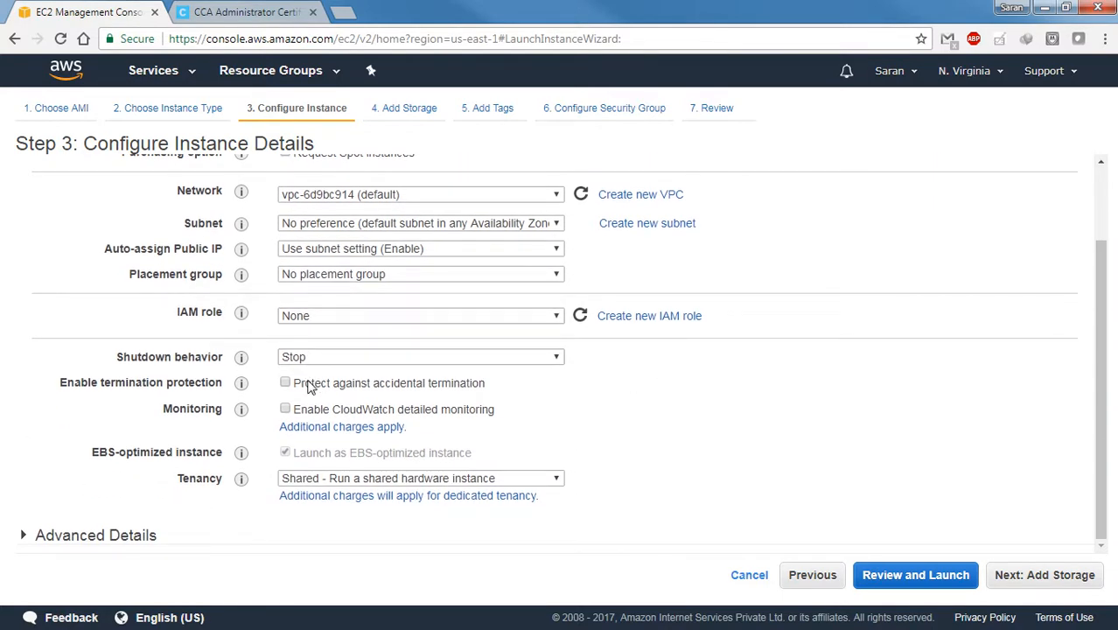
scroll(607, 334, up, 2)
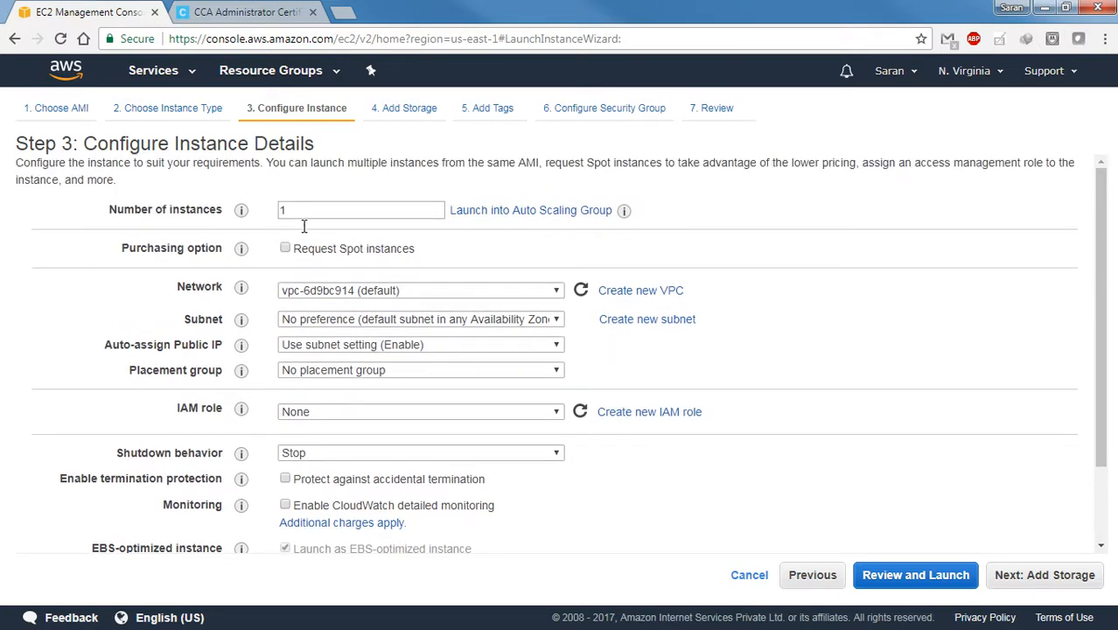
drag(293, 213, 274, 212)
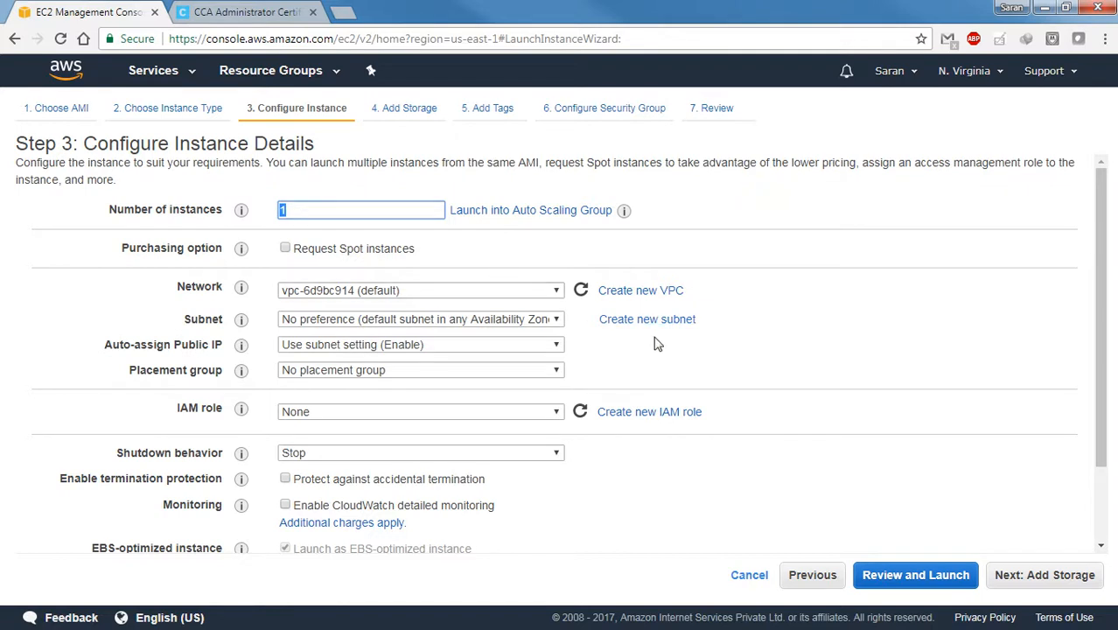
scroll(656, 342, down, 2)
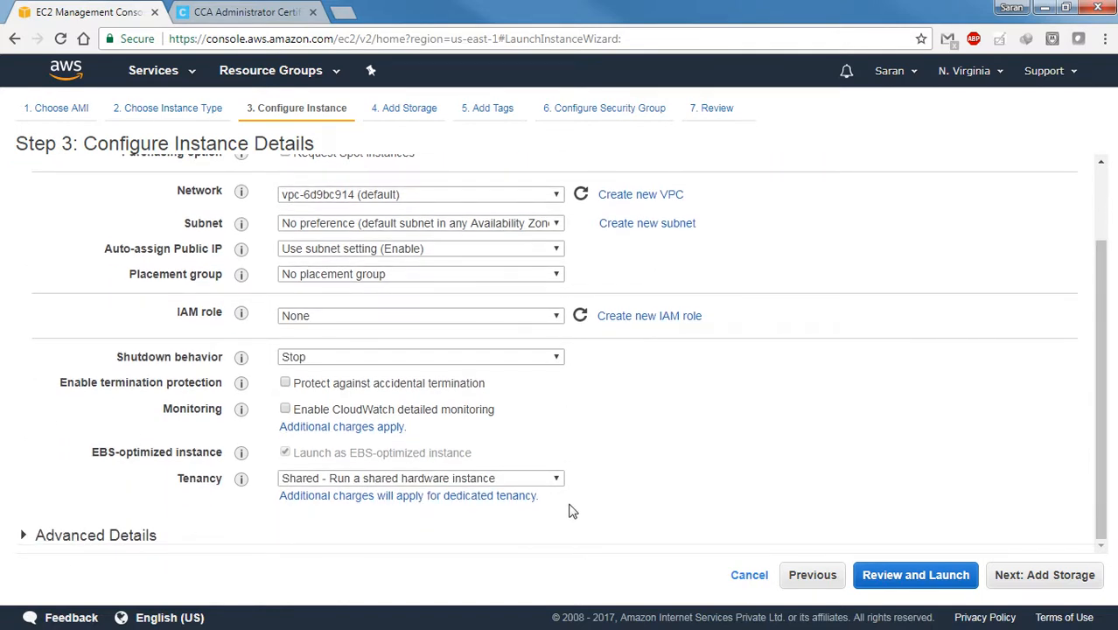
click(1047, 578)
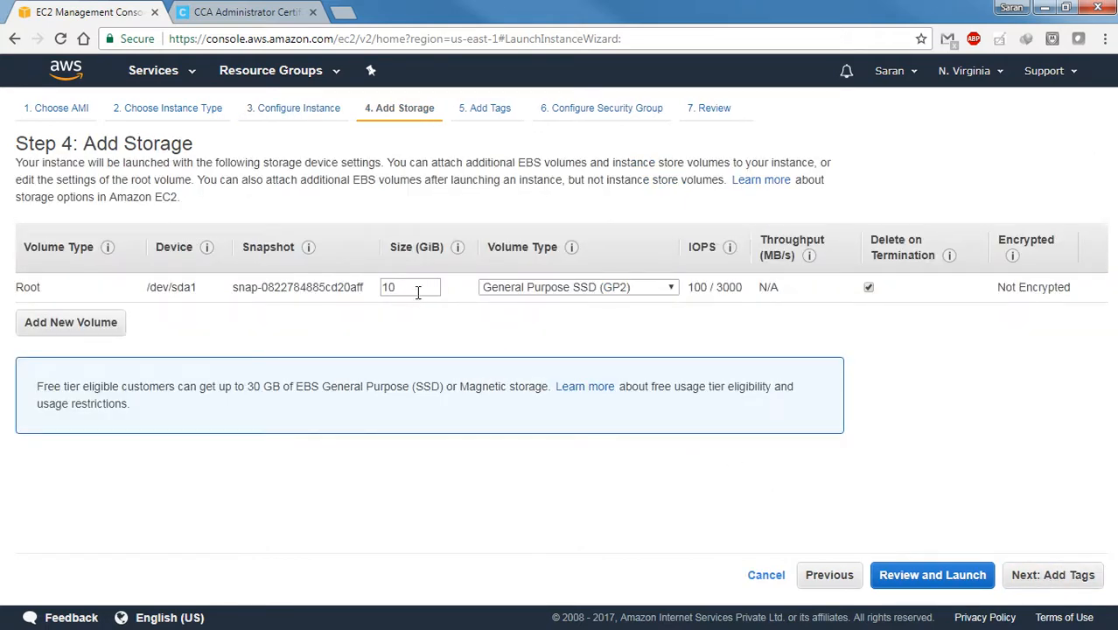
Set the root volume size to 60 GiB and continue to the tags
drag(418, 293, 369, 295)
text(60)
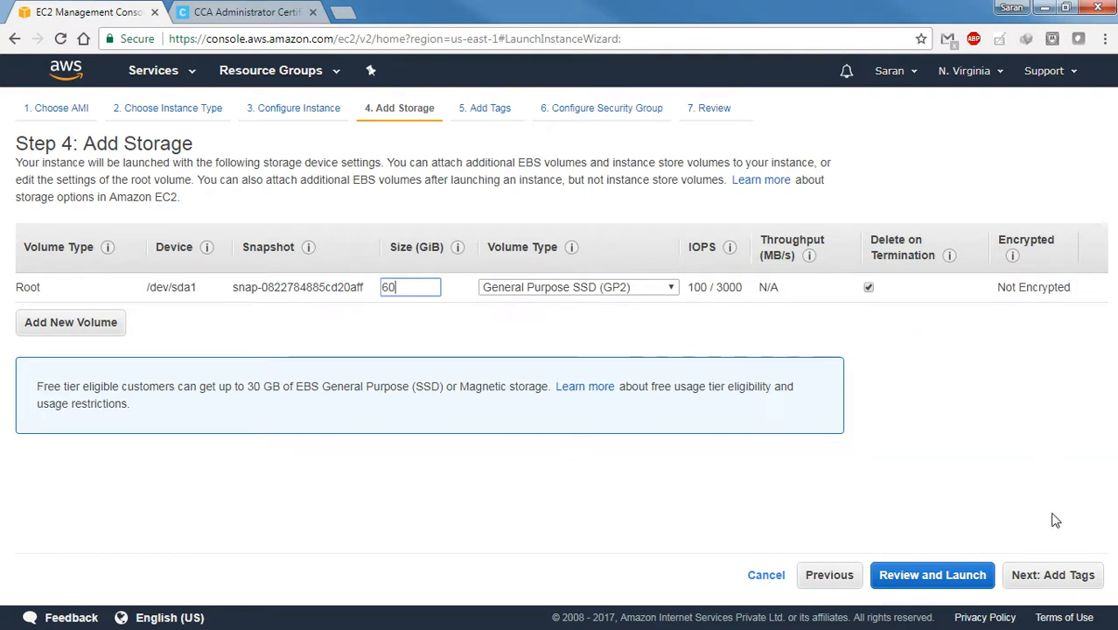
click(1057, 579)
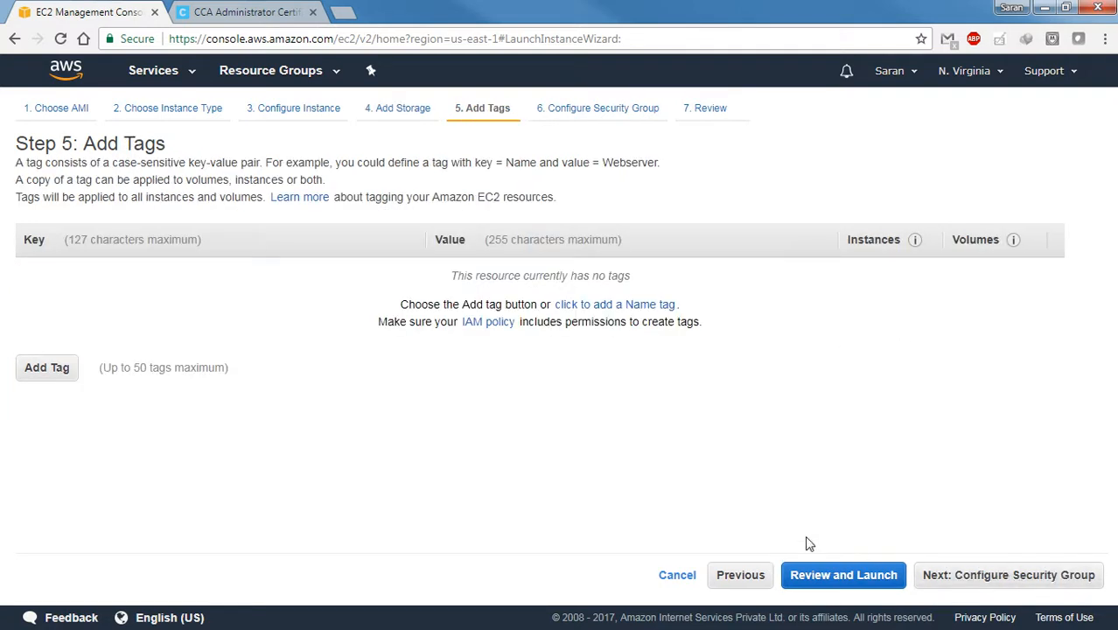
Add a tag with key Name and value Repo Server, and continue to the security group configuration
click(47, 369)
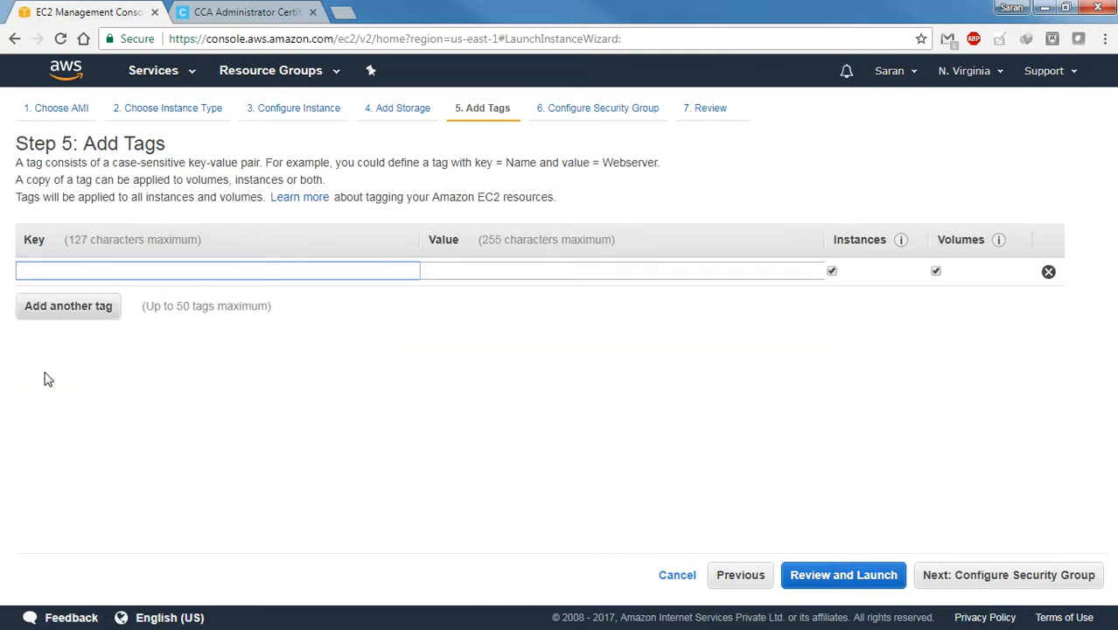
text(Name)
key(Tab)
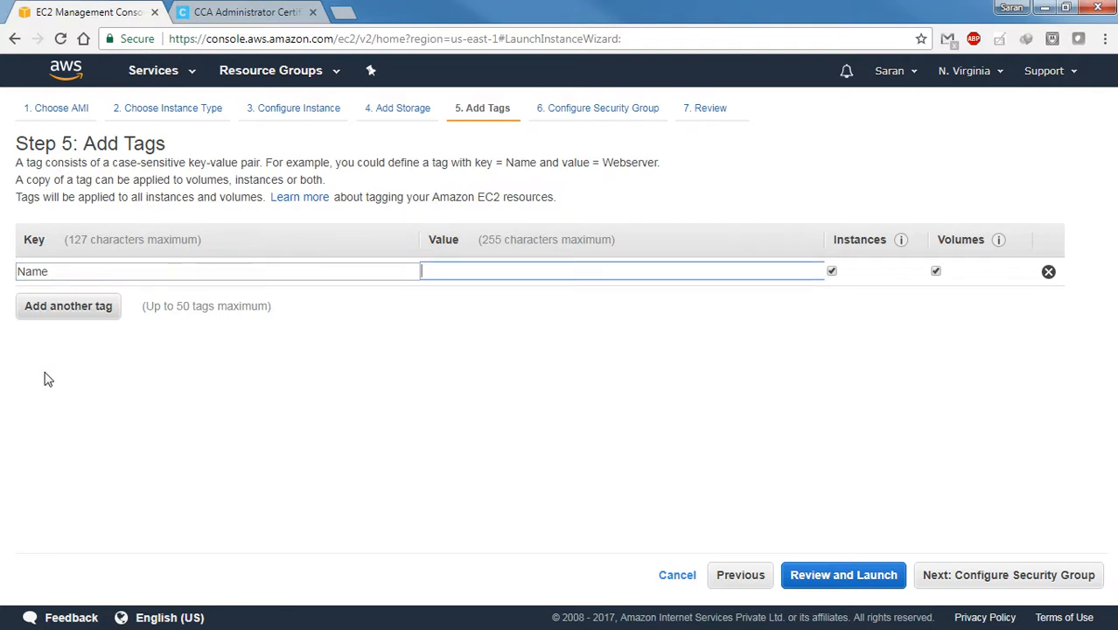
text(Repo)
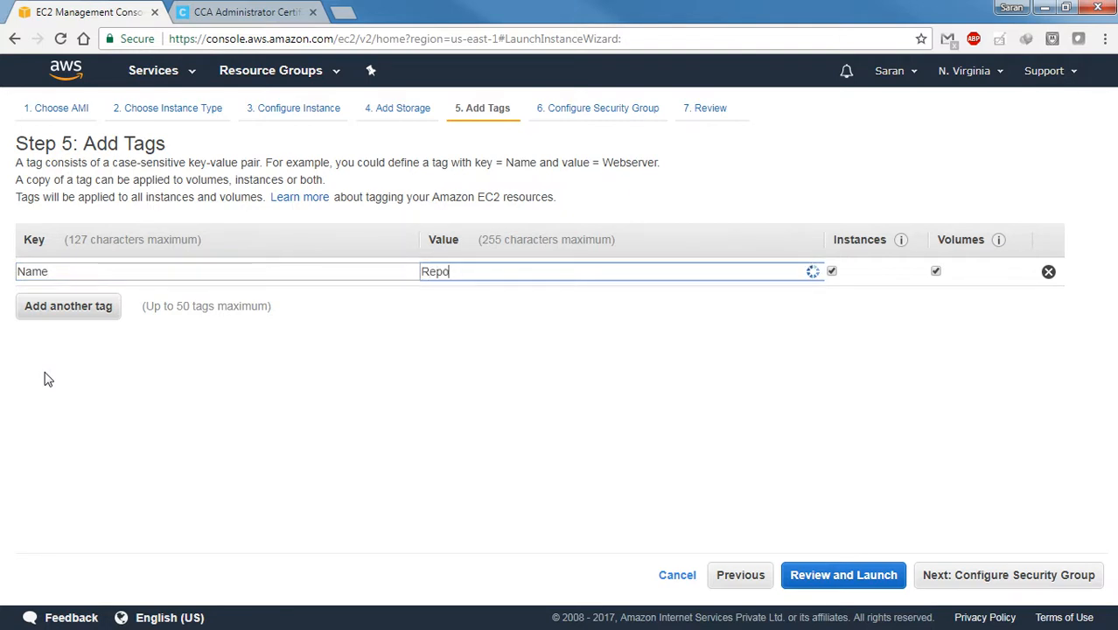
text( Server)
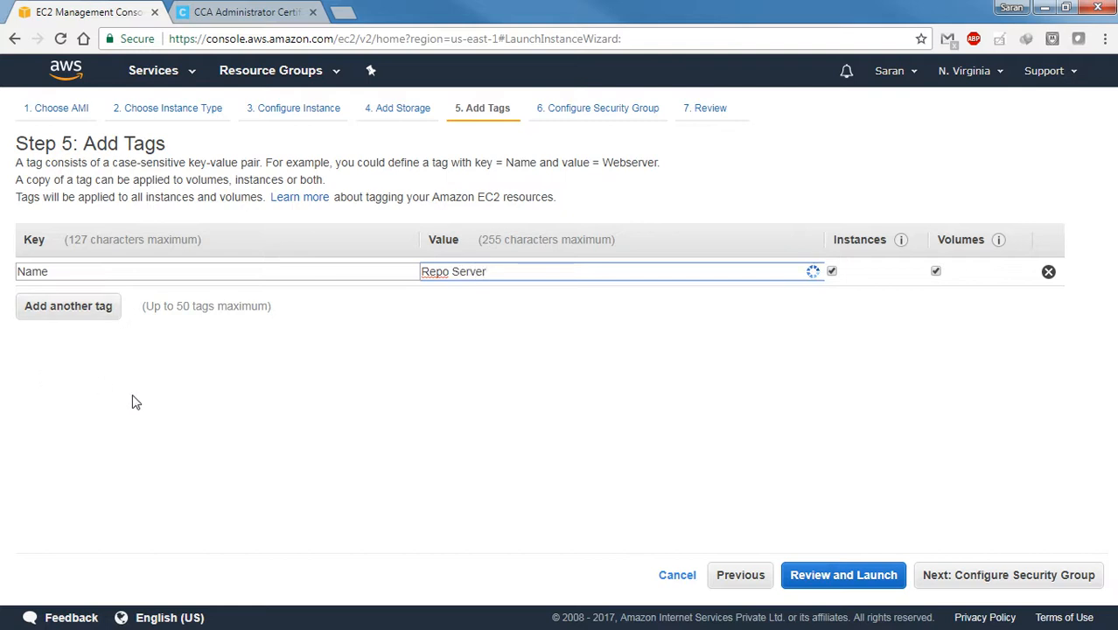
click(989, 577)
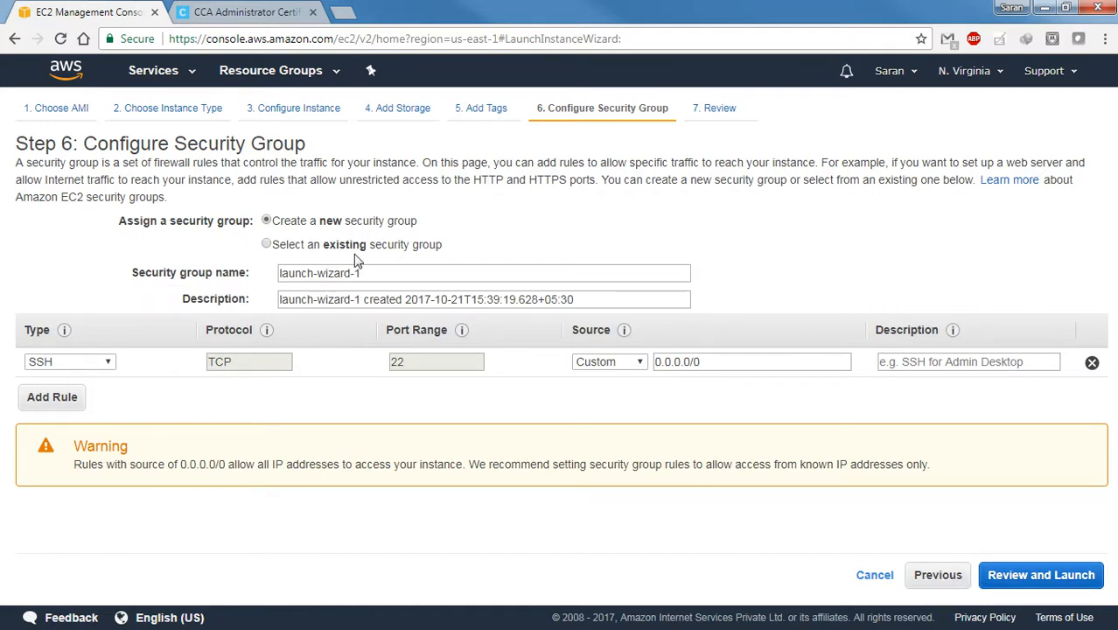
Name the new security group Cloudera and set its description to CDH Cluster
drag(386, 279, 229, 260)
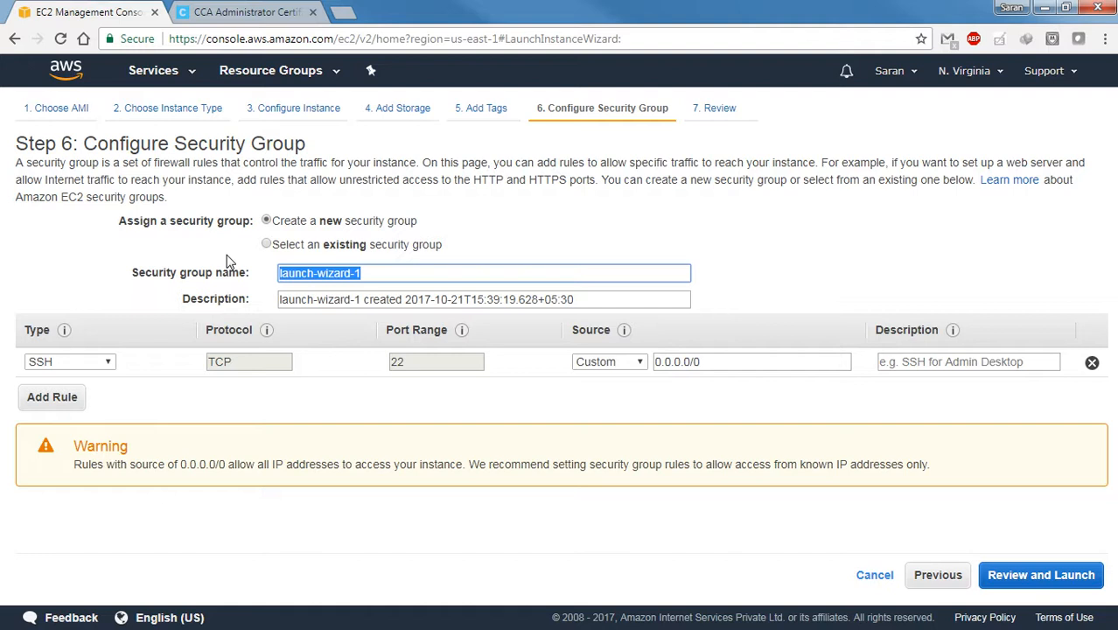
text(Cloudera)
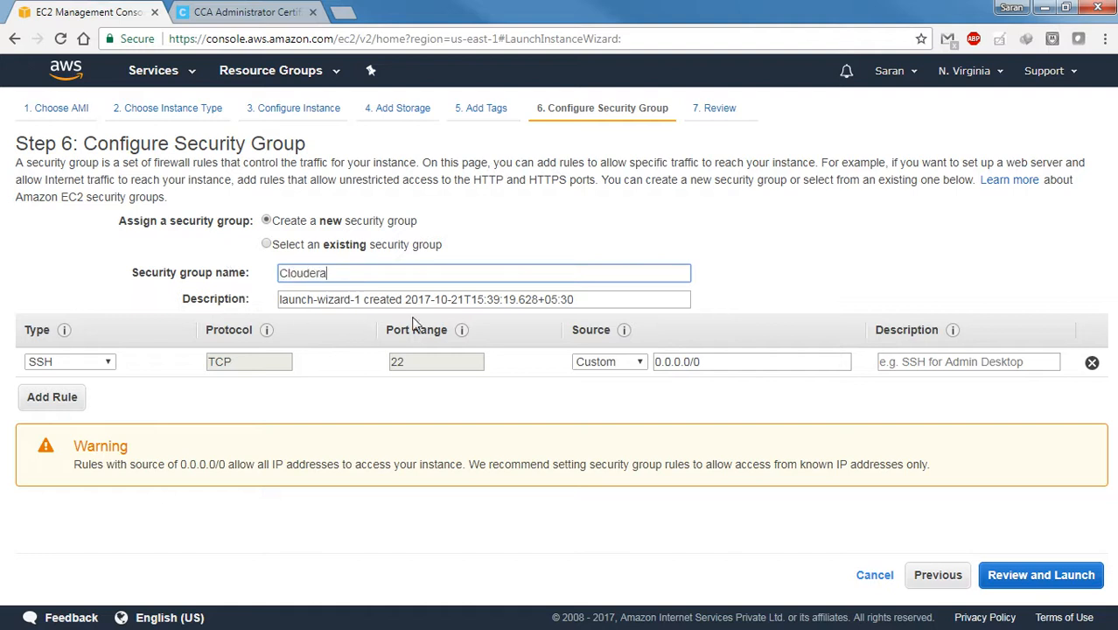
key(Tab)
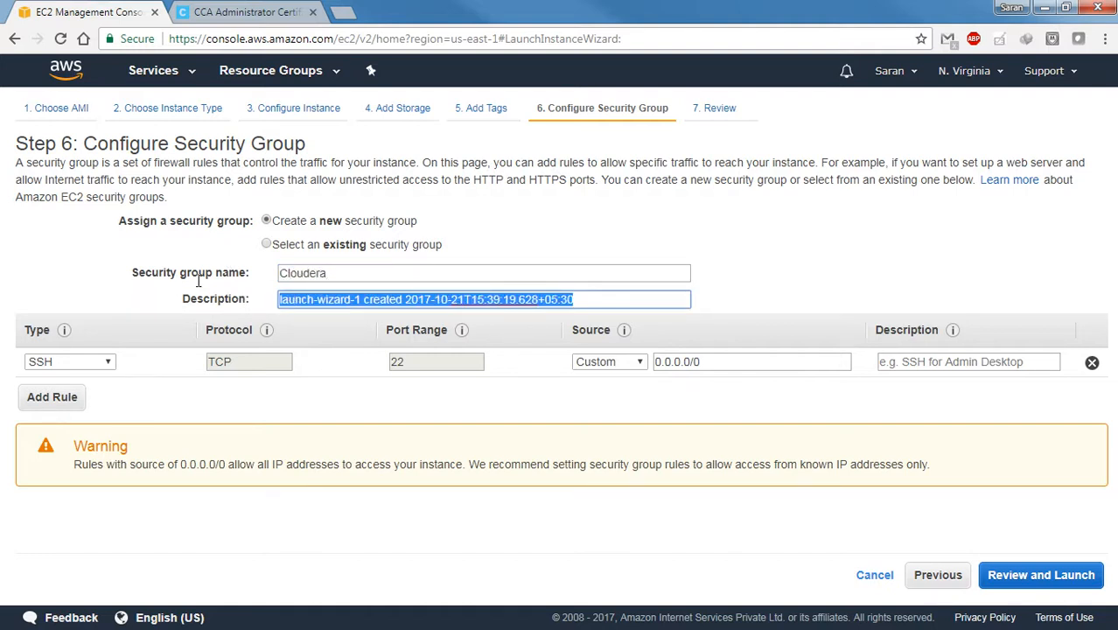
text(CDH Cluster)
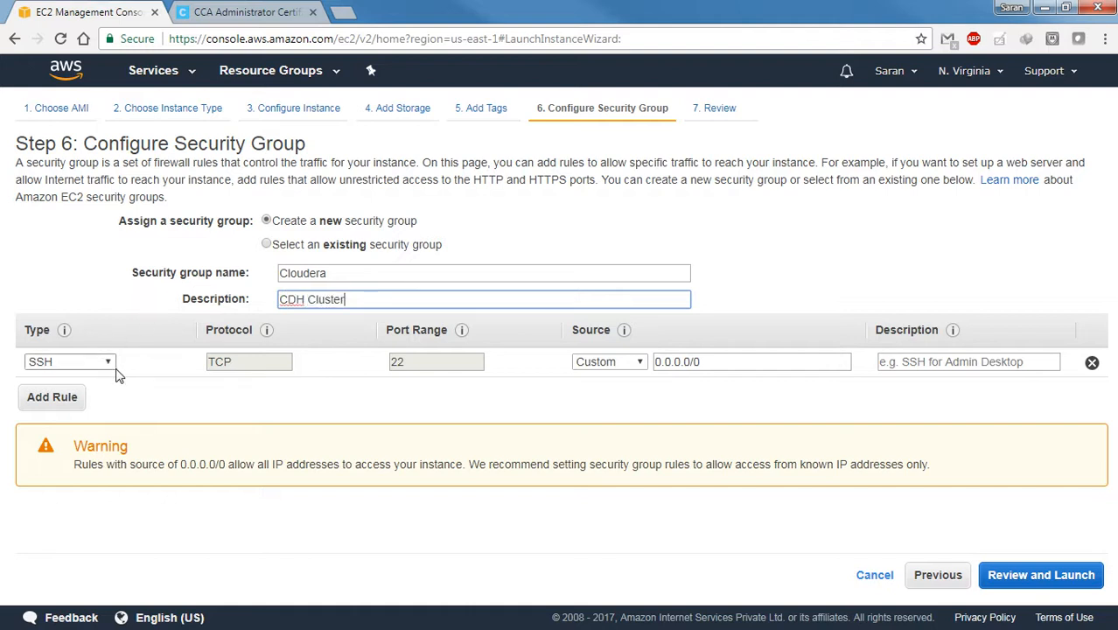
Set the SSH rule's source to Anywhere and add an All TCP rule with source Anywhere
click(639, 361)
click(601, 390)
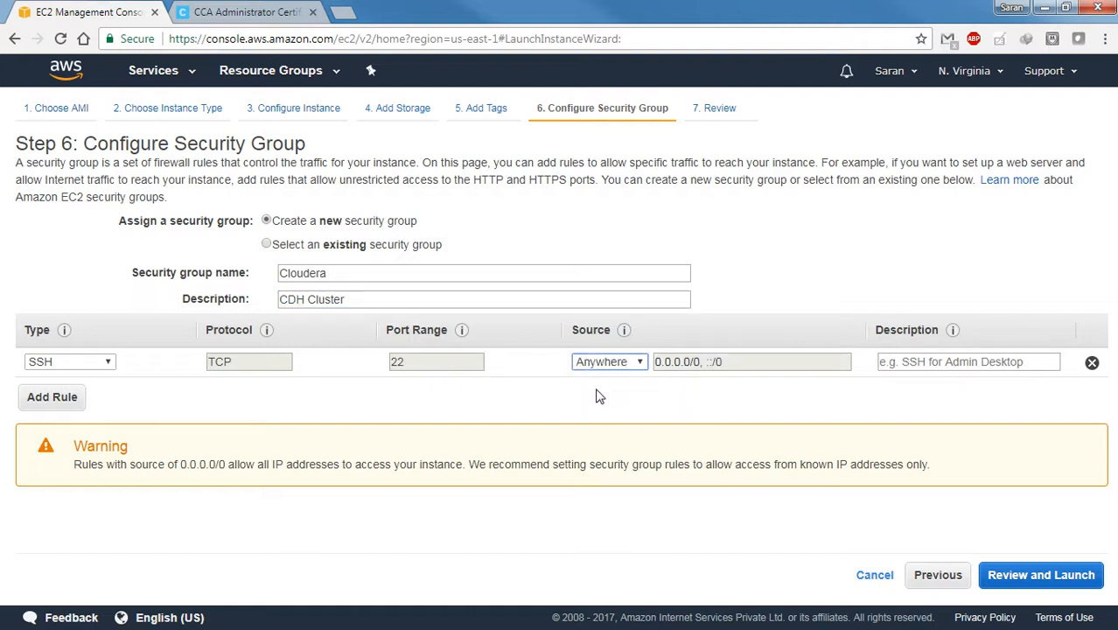
click(39, 398)
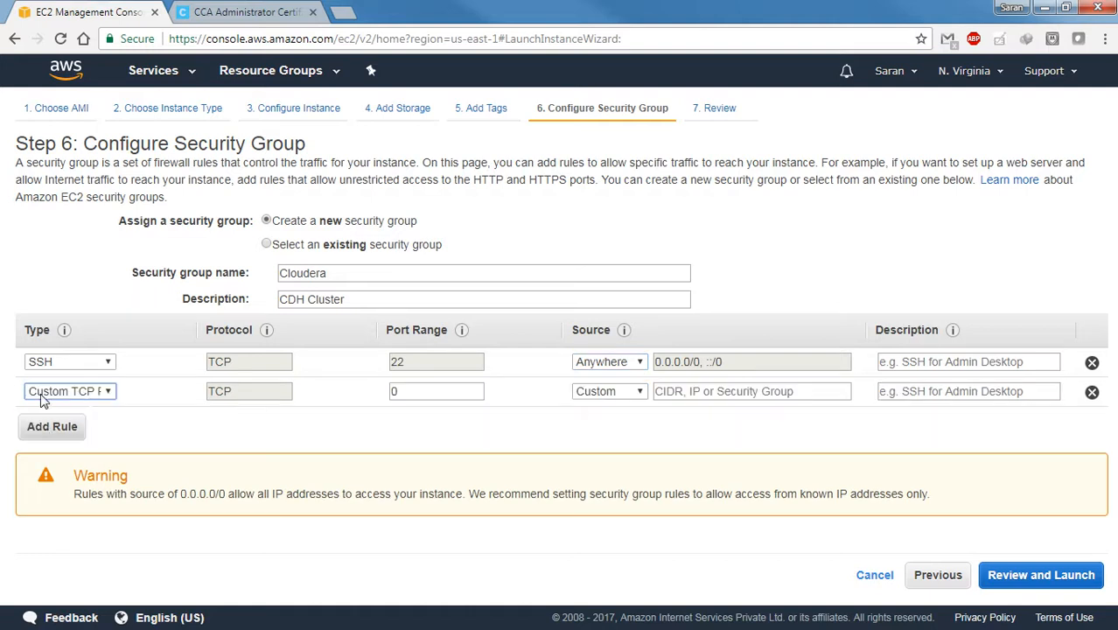
click(115, 393)
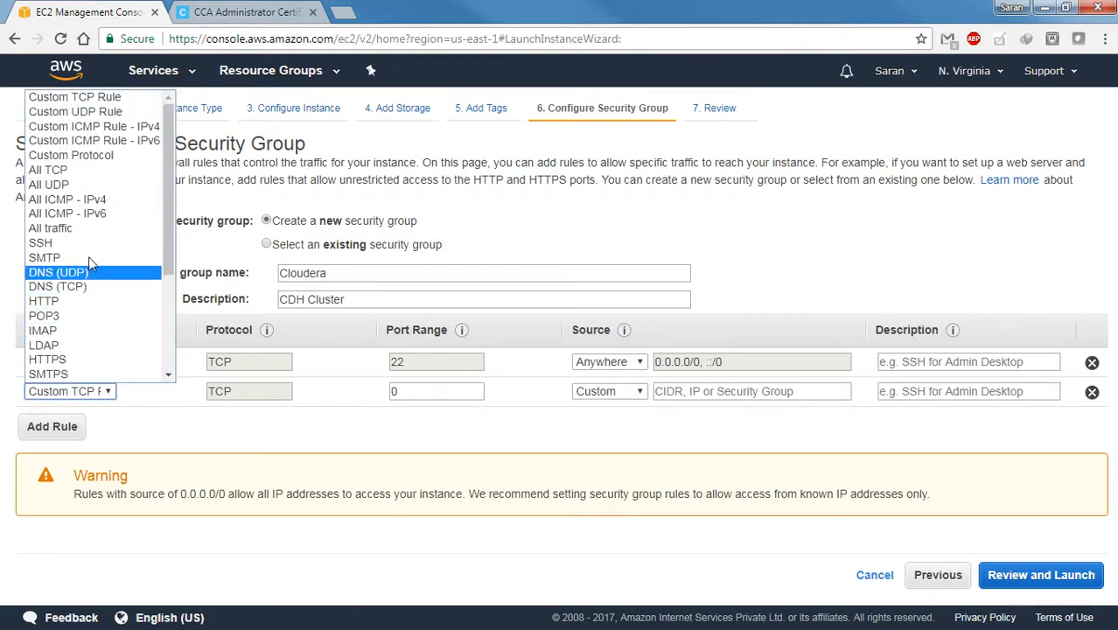
click(92, 170)
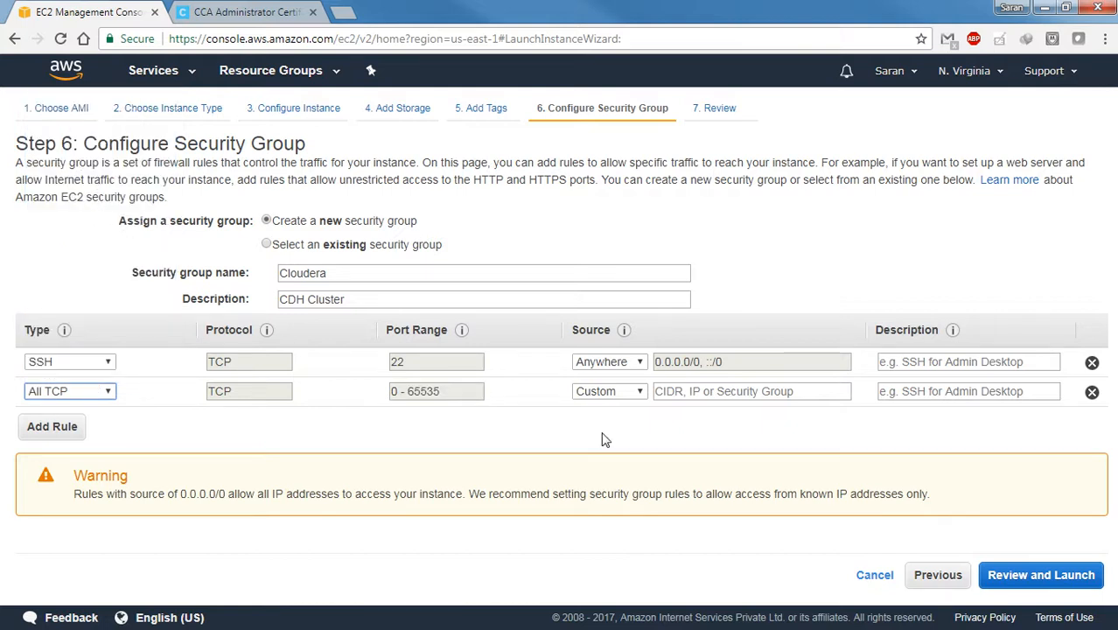
click(635, 393)
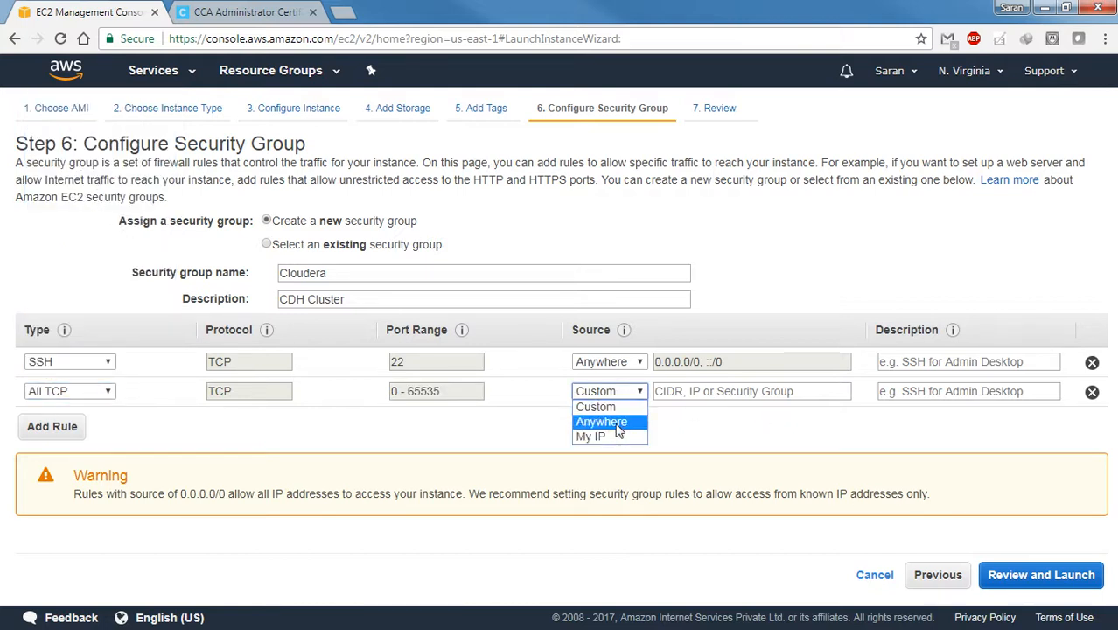
click(617, 423)
Add a third security group rule of type All ICMP - IPv4 with source Anywhere
click(39, 428)
click(96, 422)
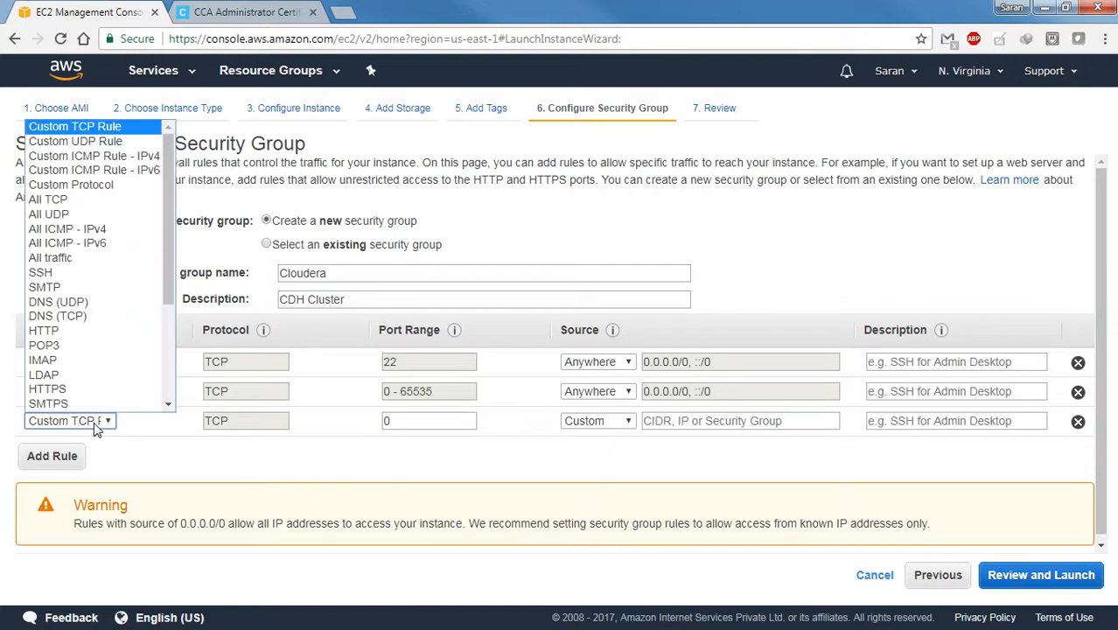
click(121, 230)
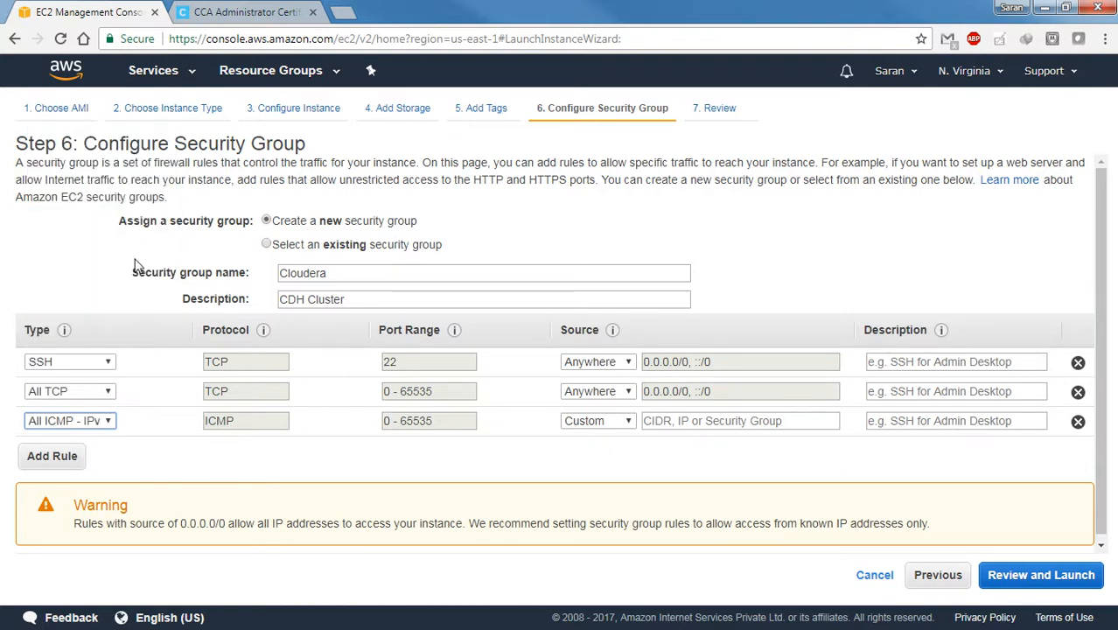
click(614, 421)
click(604, 448)
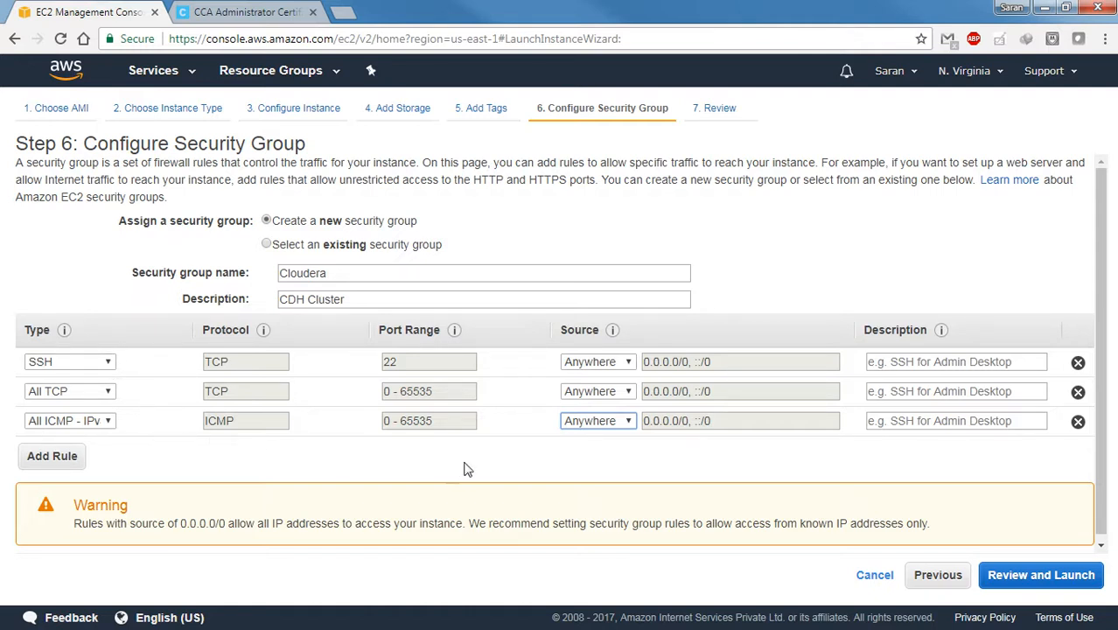
Continue to the launch review, check the AMI, instance type and security group details, and start the launch
click(1043, 577)
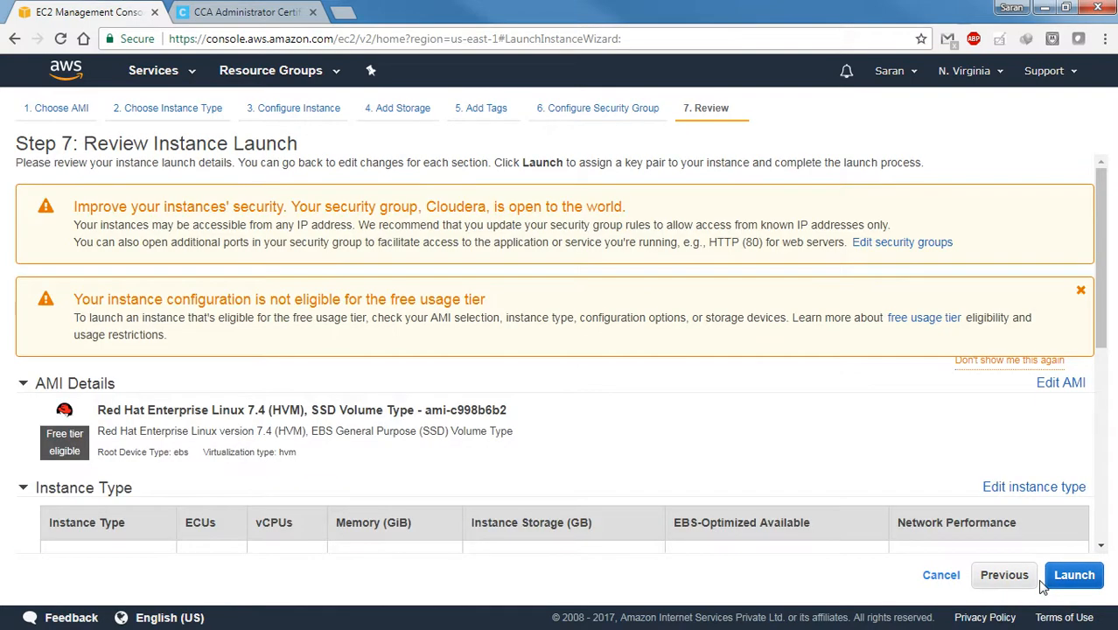
scroll(437, 462, down, 2)
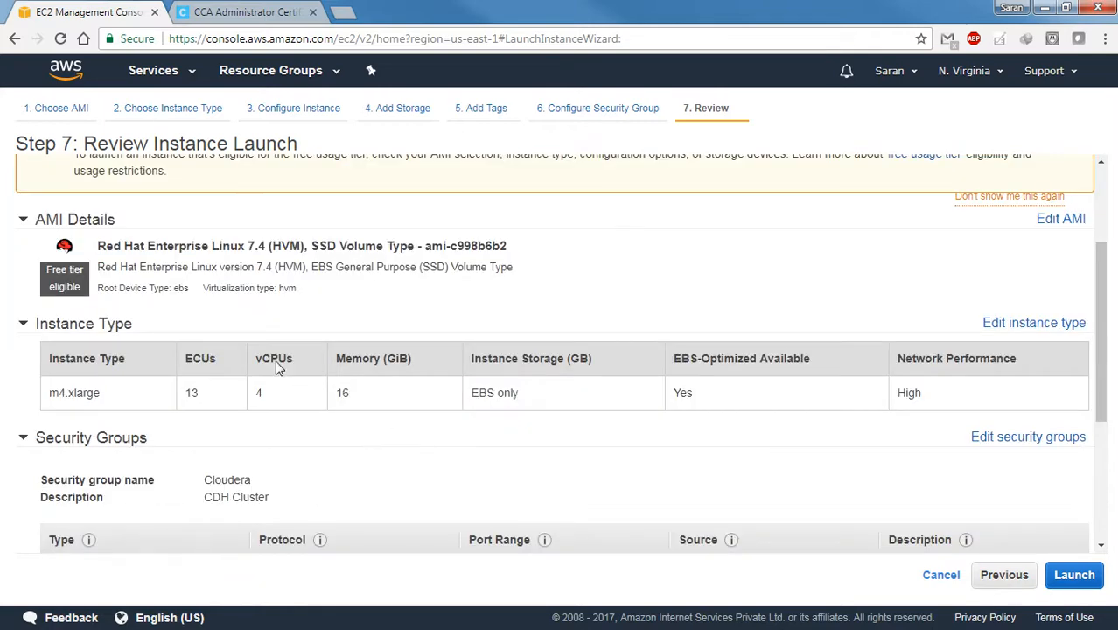
scroll(254, 382, down, 3)
scroll(254, 383, down, 1)
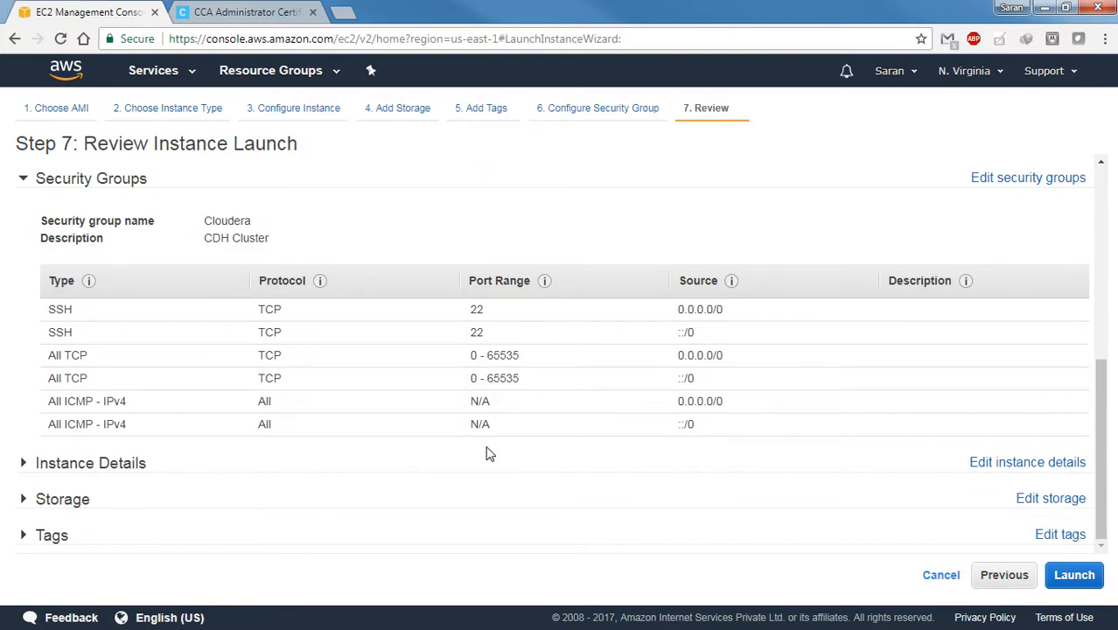
click(1080, 581)
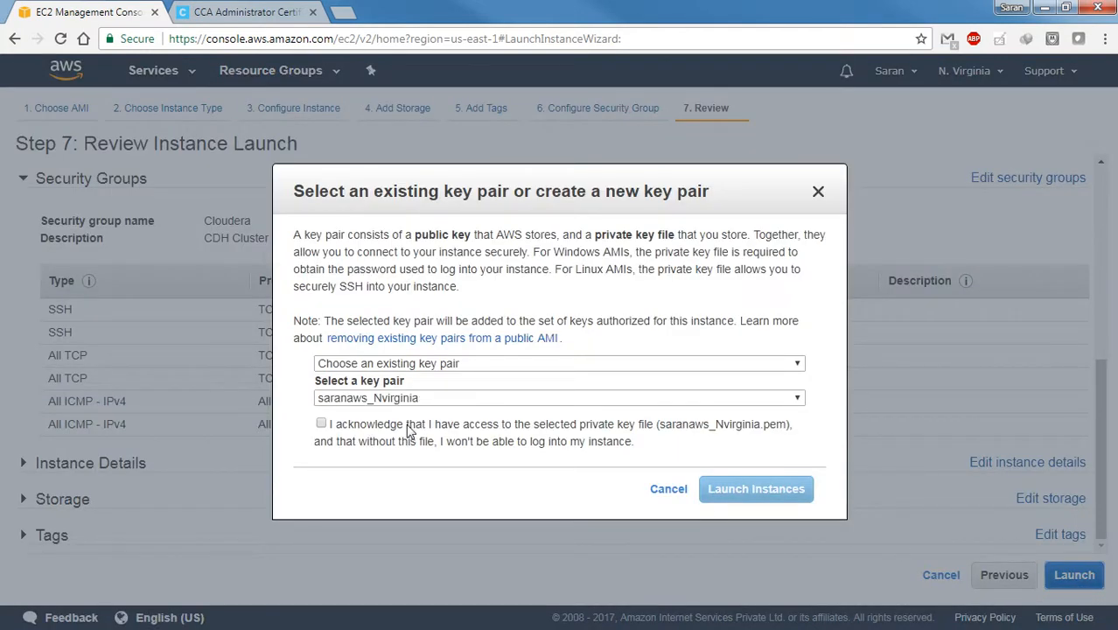
Create a new key pair named CDH_cluster and download its private key file
click(429, 402)
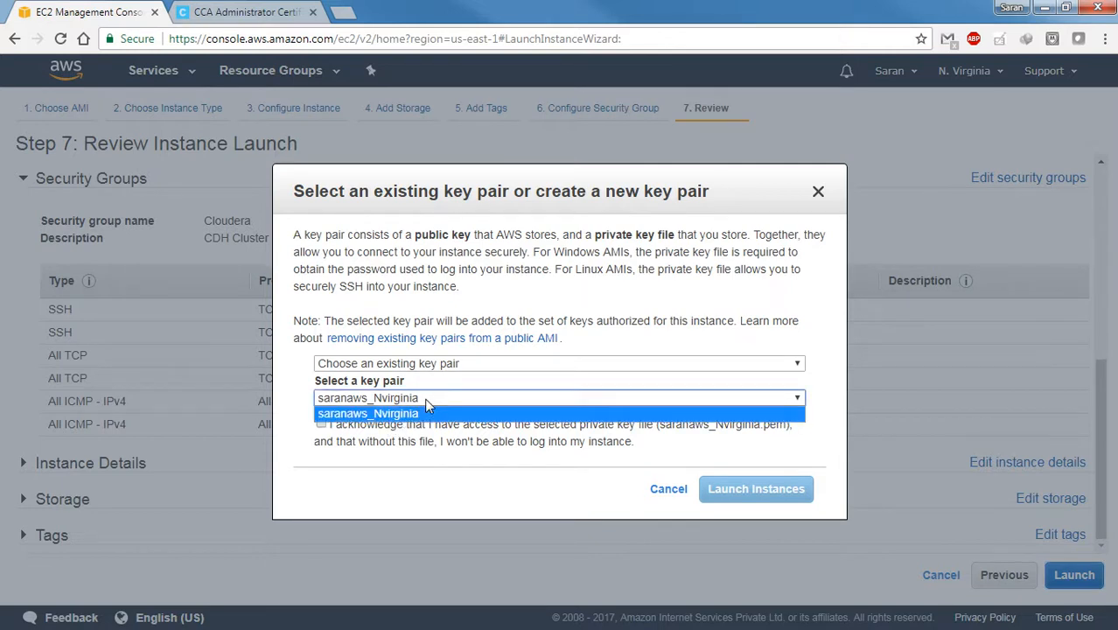
click(488, 391)
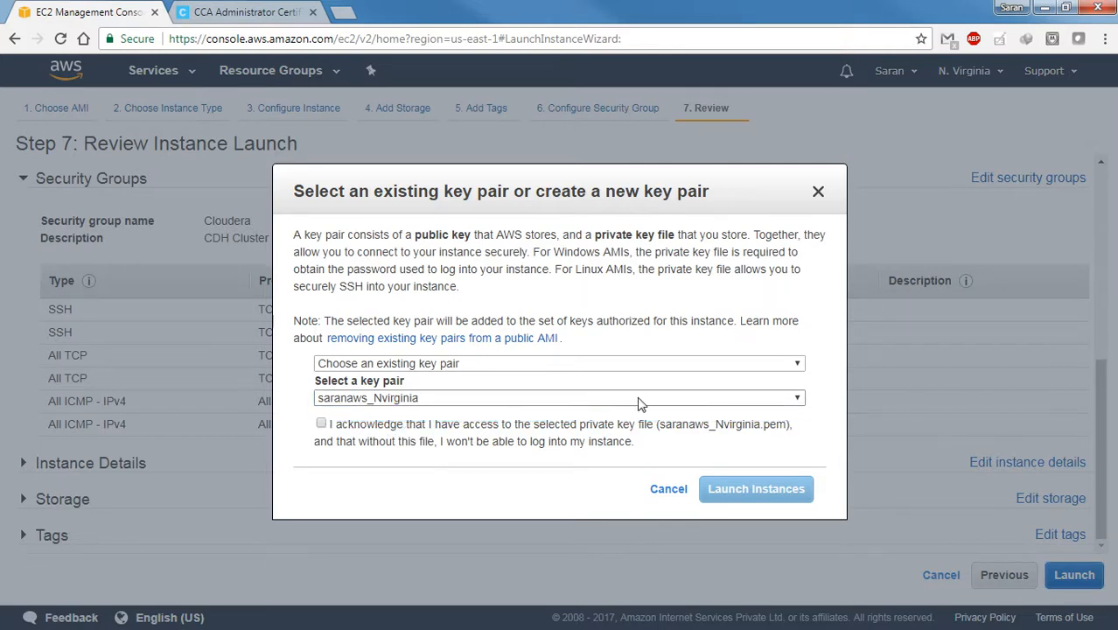
click(690, 364)
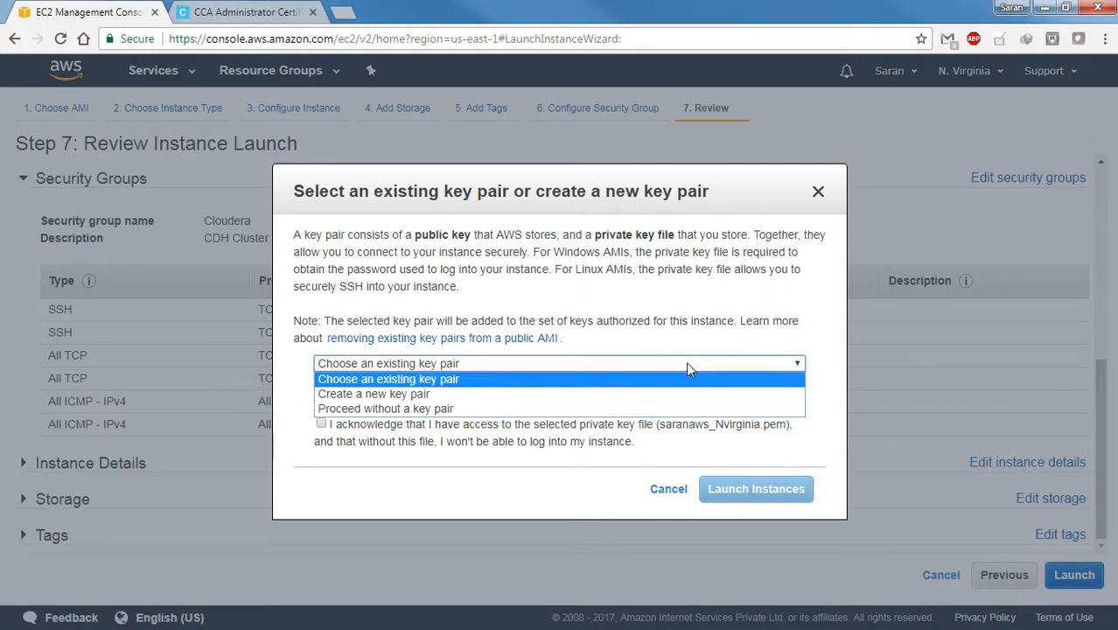
click(404, 394)
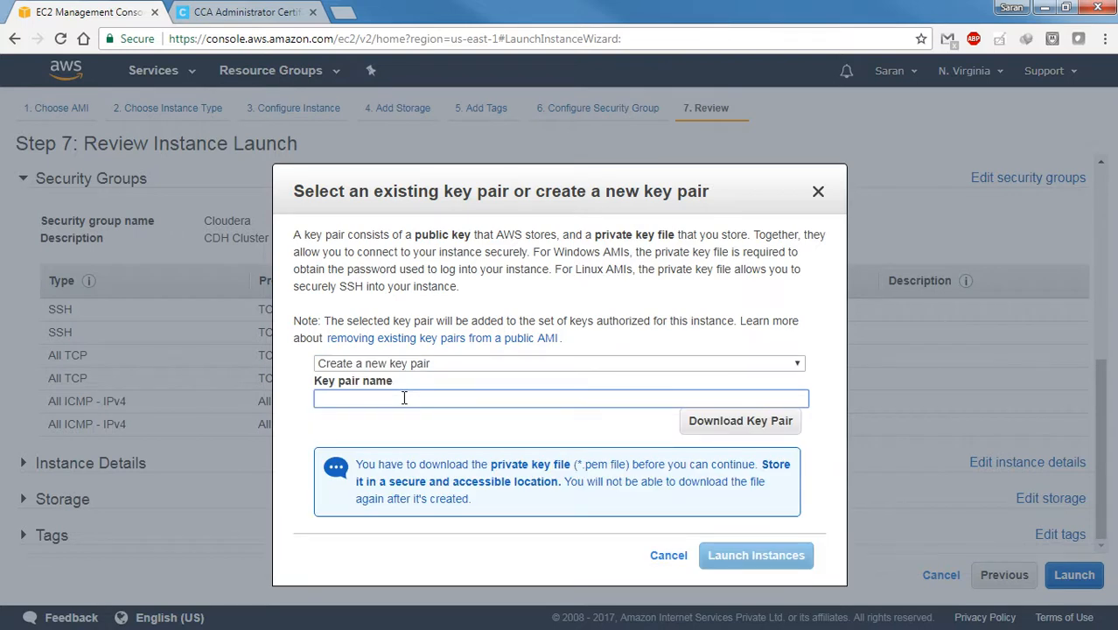
click(404, 398)
text(CDH_cluster)
click(724, 427)
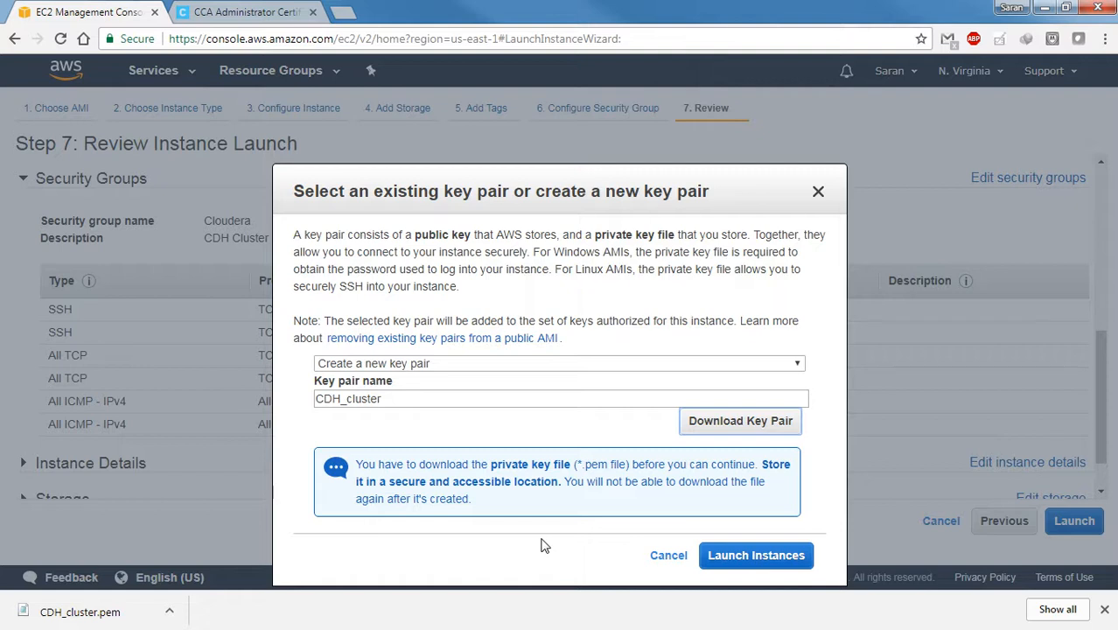
Launch the instance and open its entry in the instances list to check its state and details
click(776, 567)
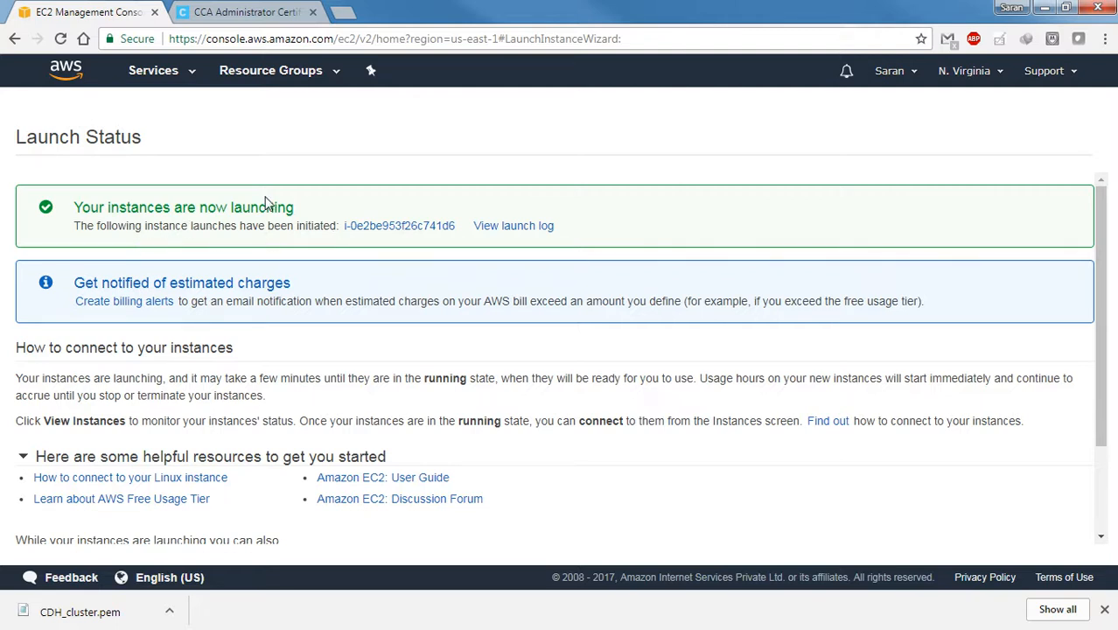
click(412, 230)
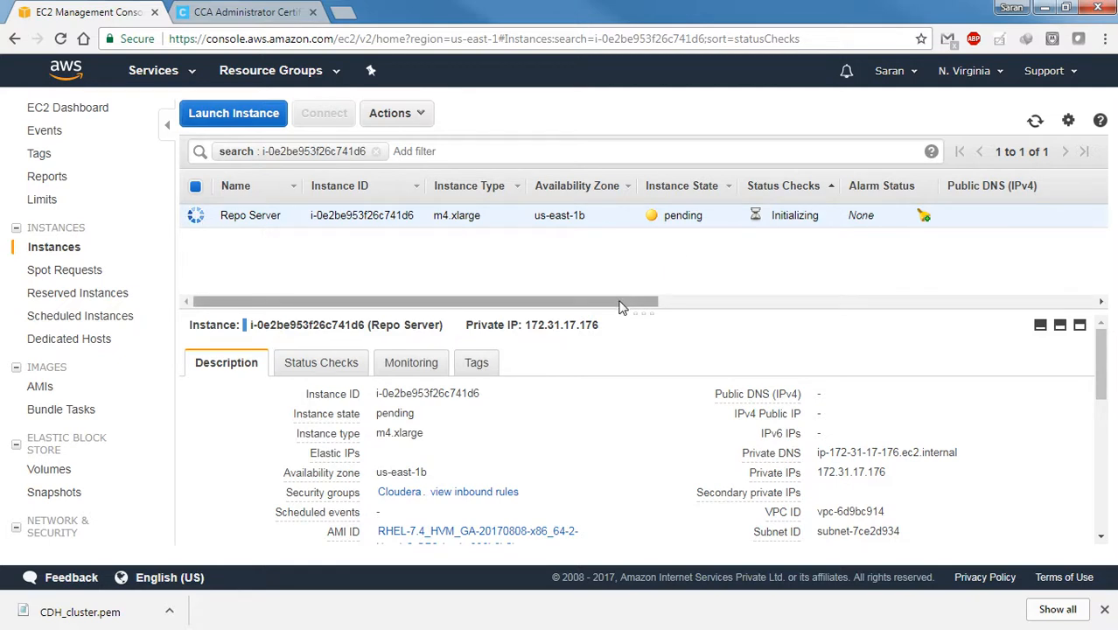
drag(620, 303, 844, 295)
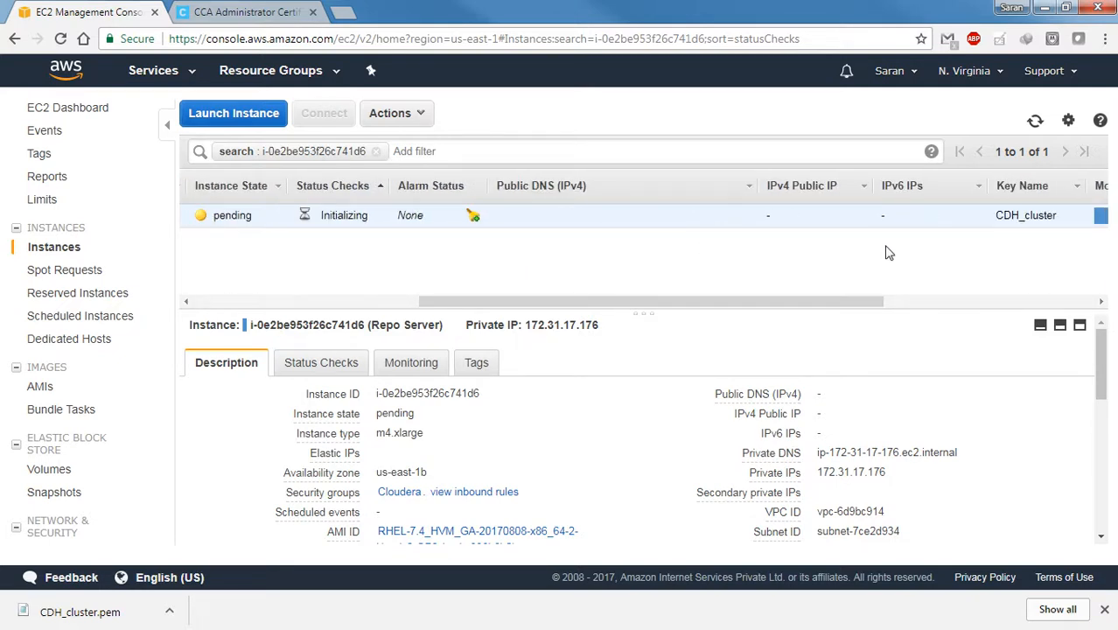
drag(807, 299, 357, 285)
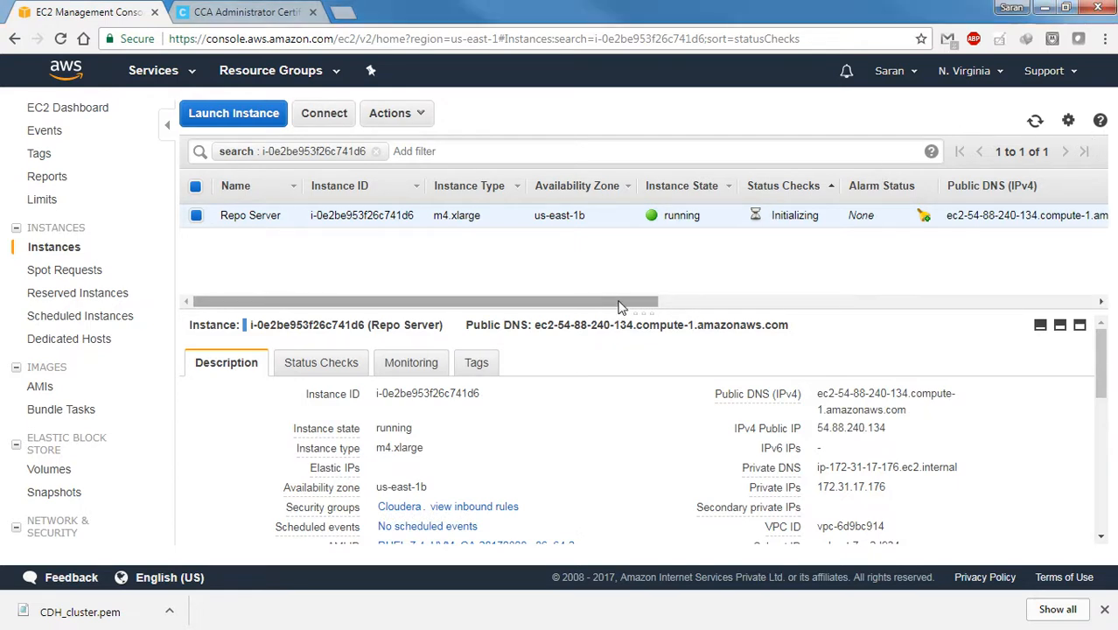
Copy the Repo Server instance's public DNS and switch to PuTTY
drag(617, 306, 885, 292)
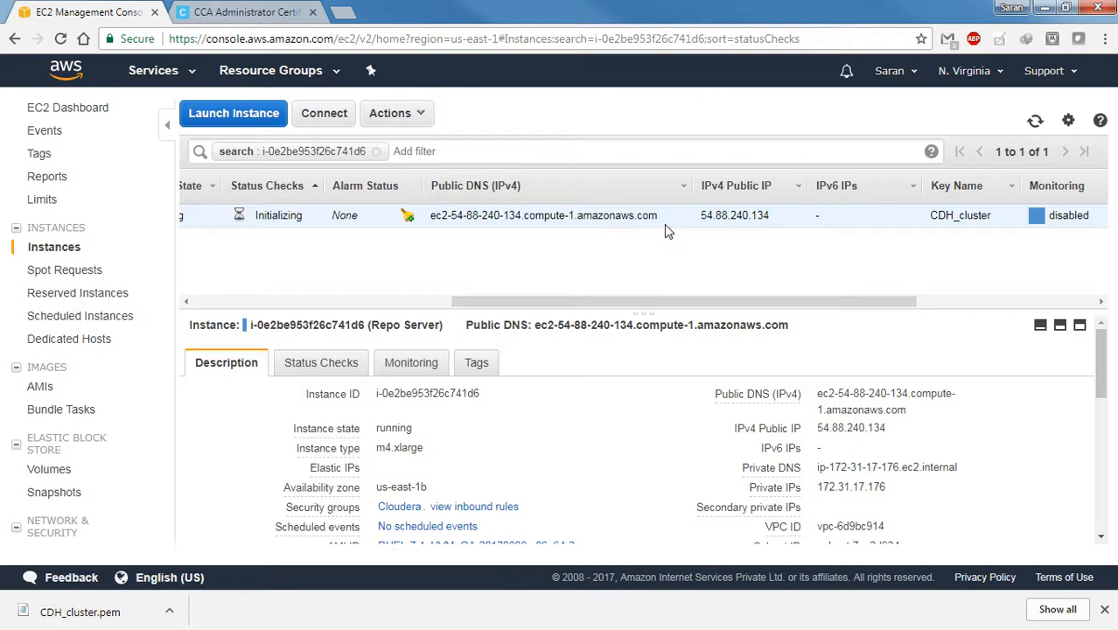
drag(659, 215, 439, 220)
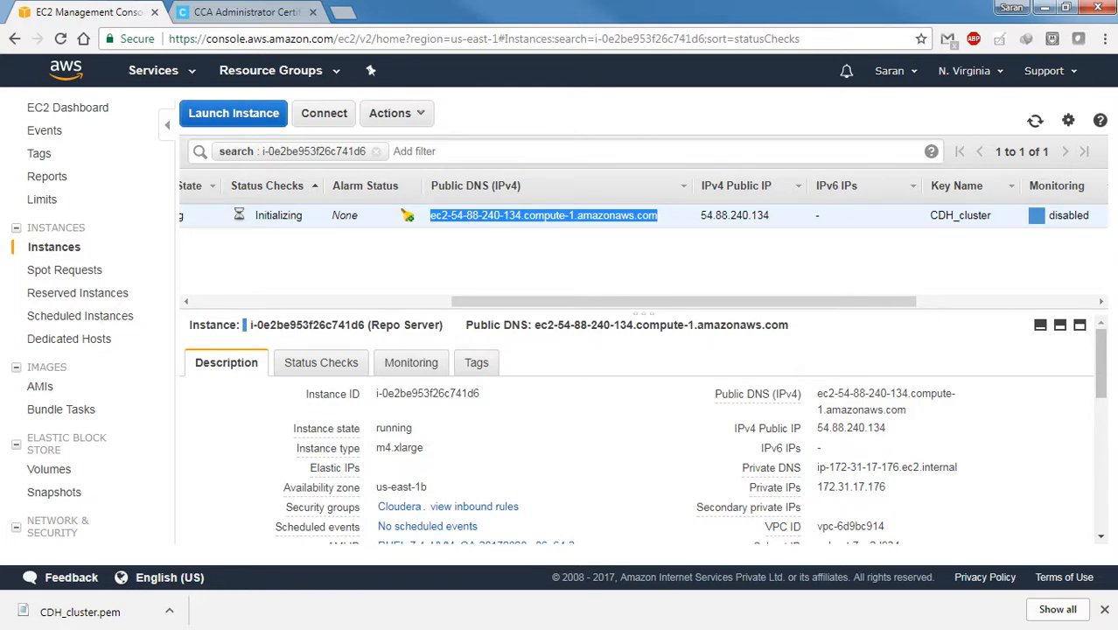
drag(1117, 121, 523, 170)
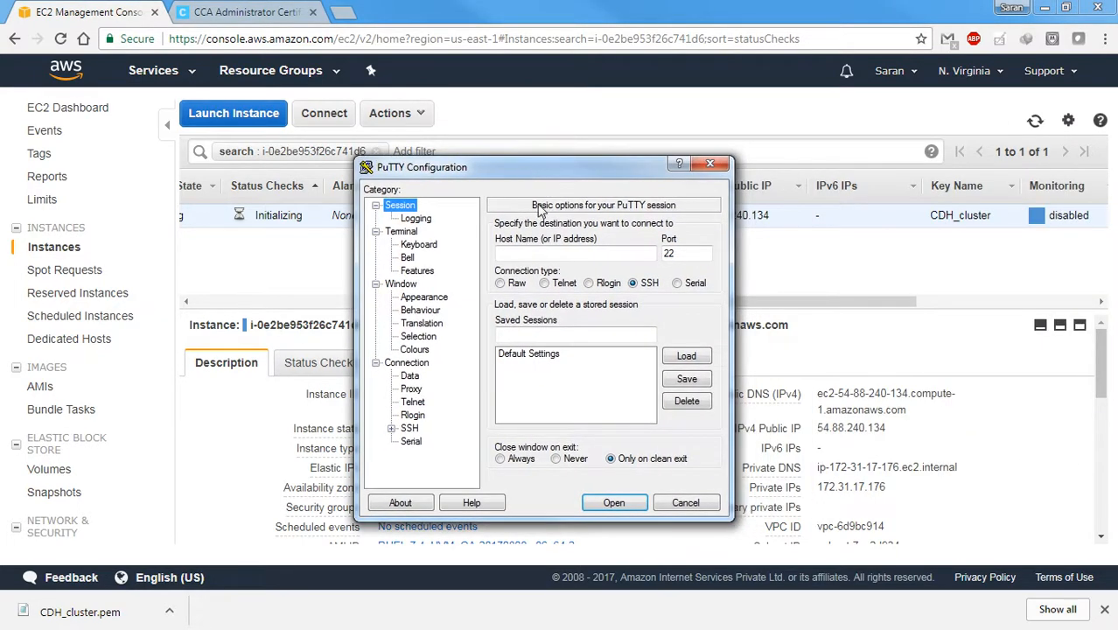
Paste the copied public DNS as the PuTTY host name and prefix it with ec2-user@
click(521, 256)
key(ctrl+v)
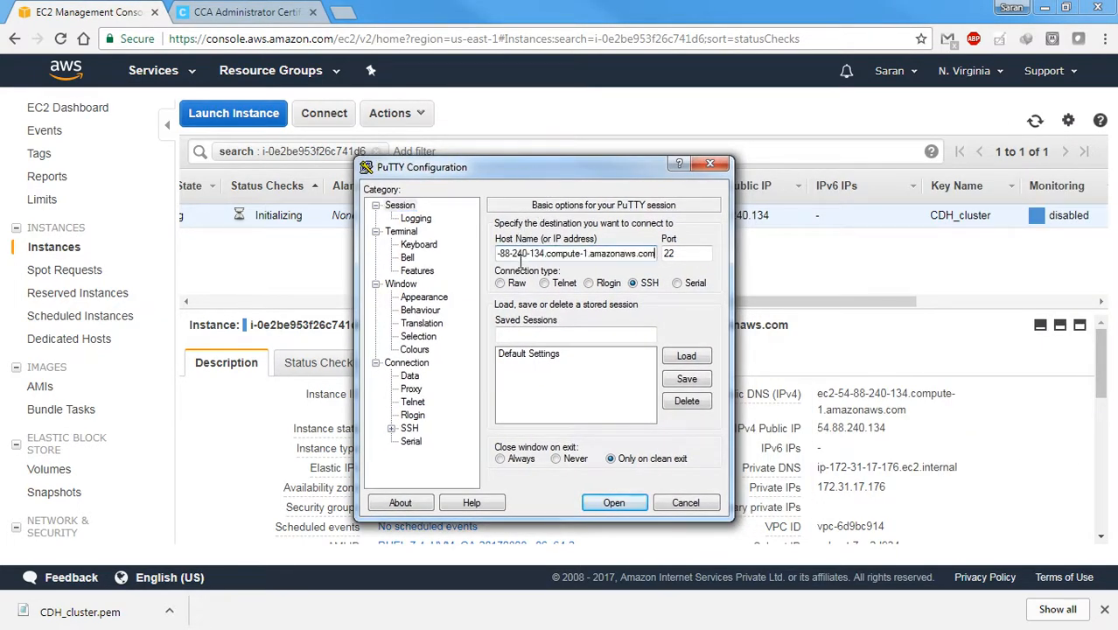
key(Home)
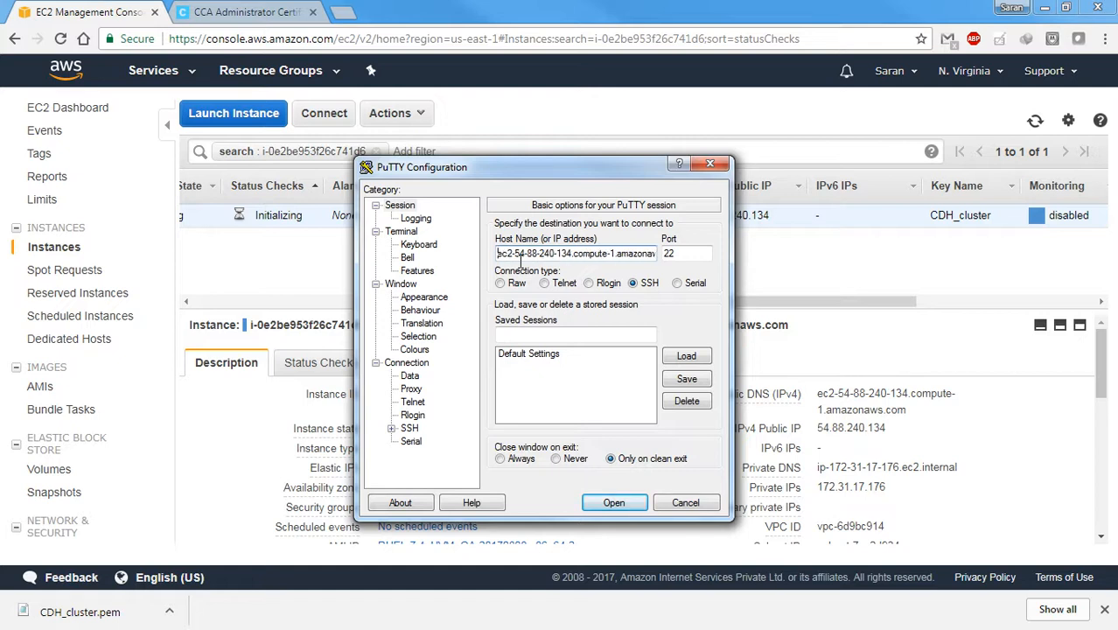
text(ec)
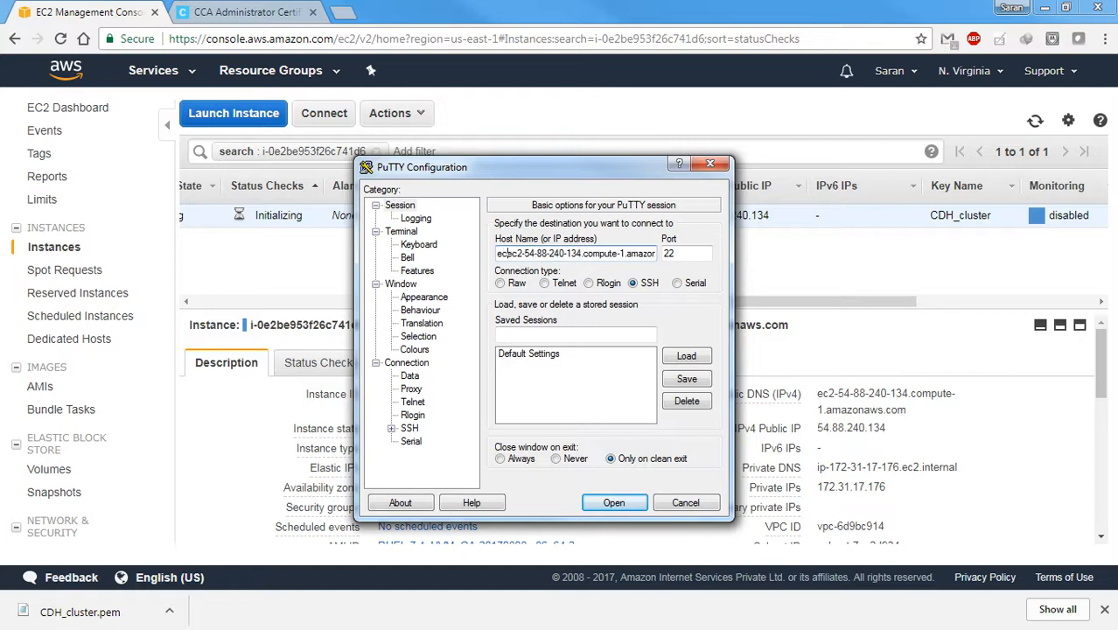
text(2-user)
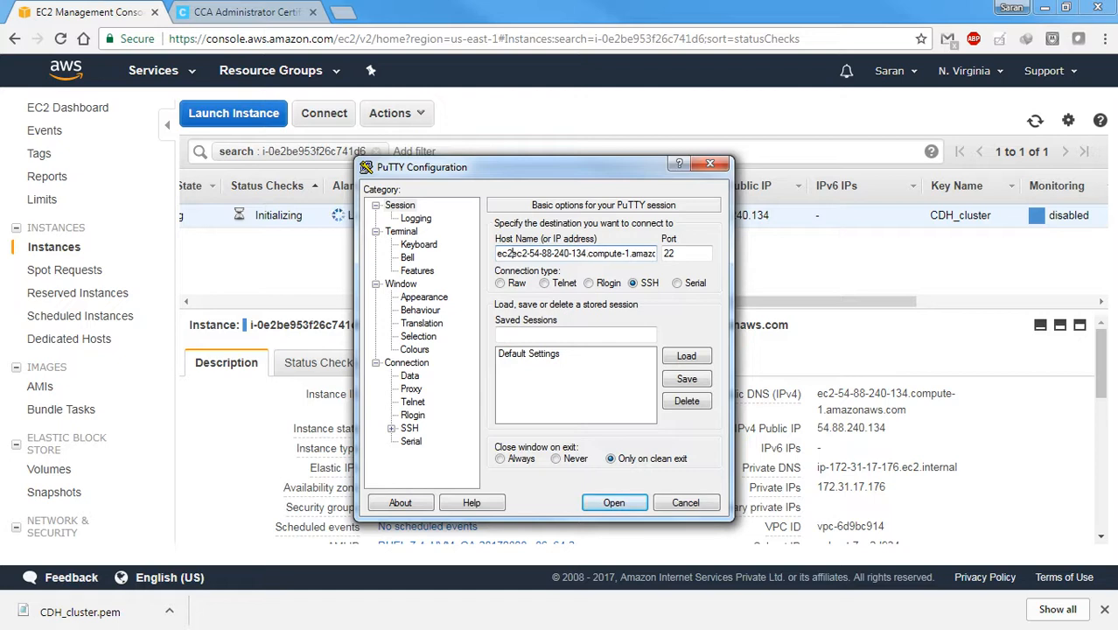
text(@)
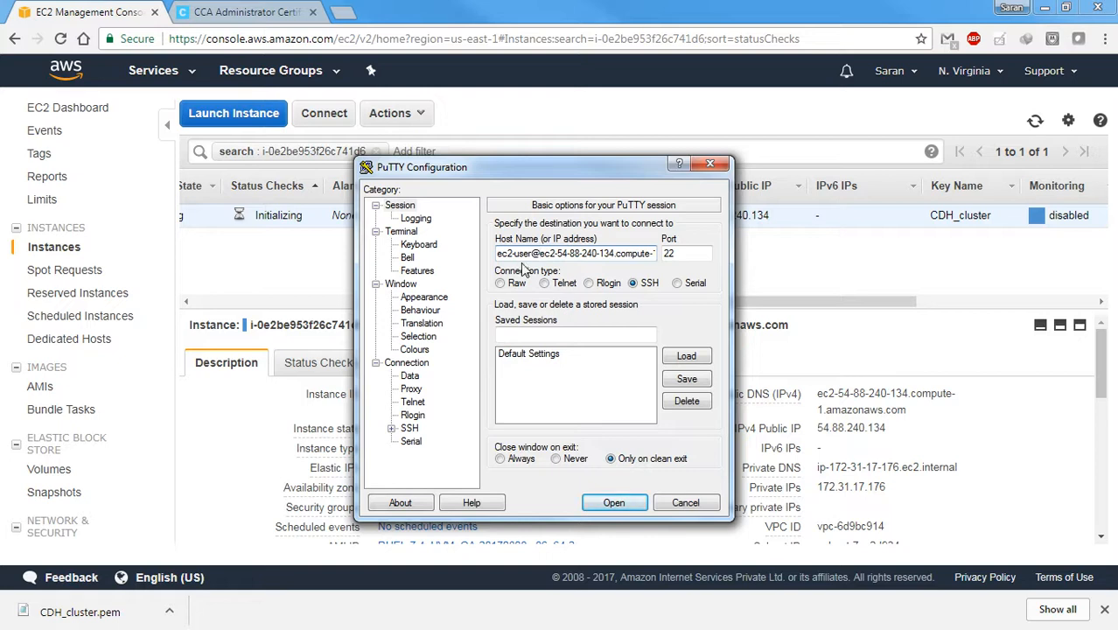
Clear the PuTTY host name and switch back to the Repo Server instance in the EC2 console
drag(552, 262, 681, 256)
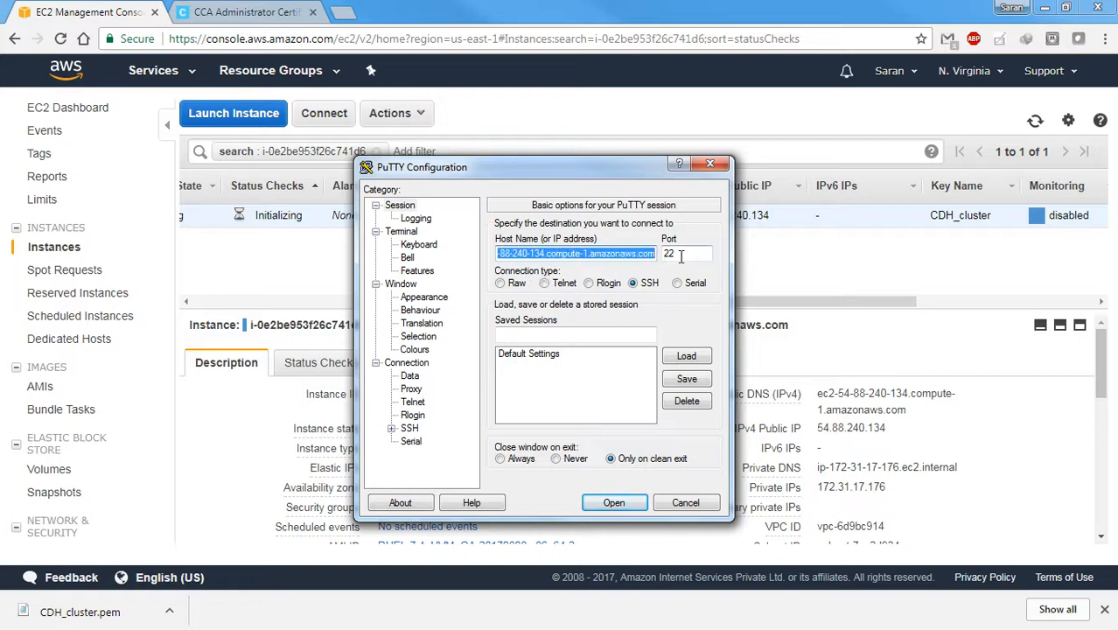
key(BackSpace)
click(963, 252)
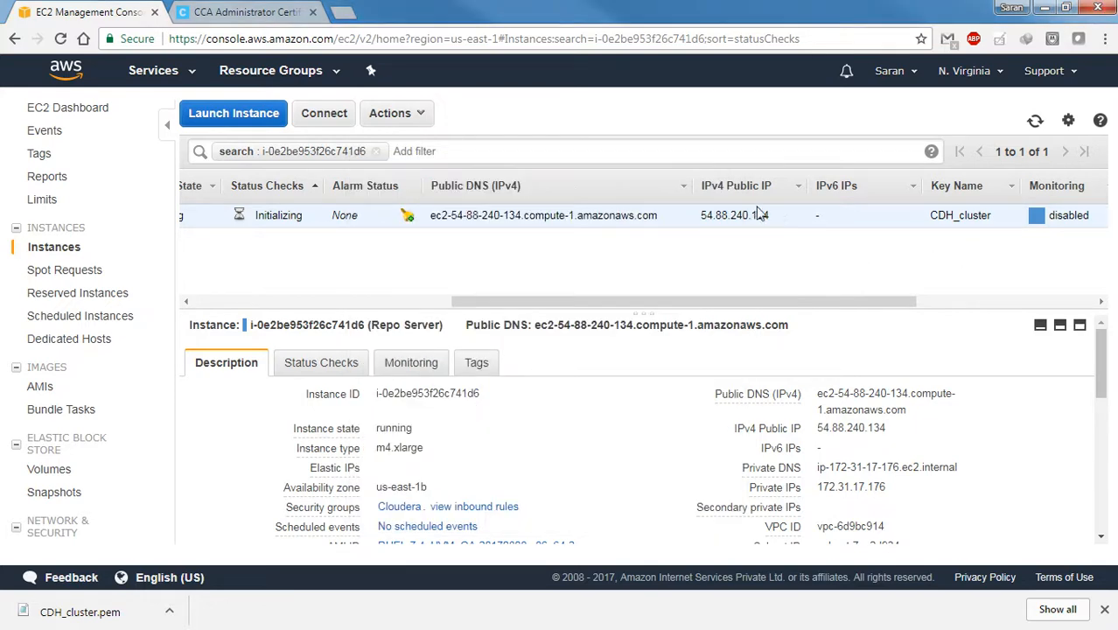
drag(770, 219, 704, 217)
key(ctrl+c)
key(alt+Tab)
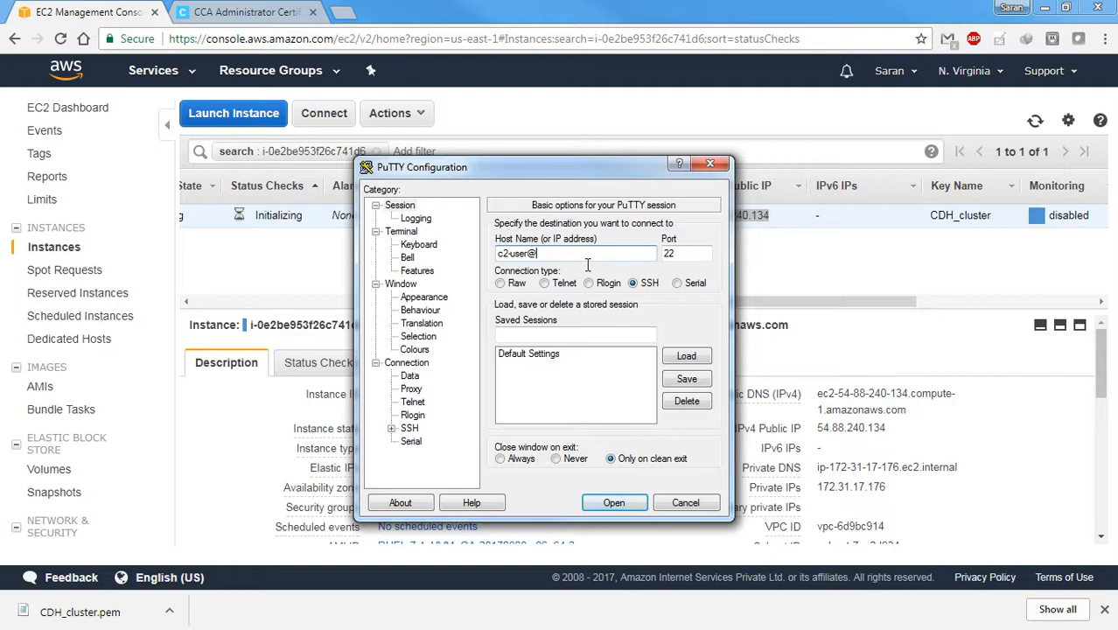
key(ctrl+v)
key(Home)
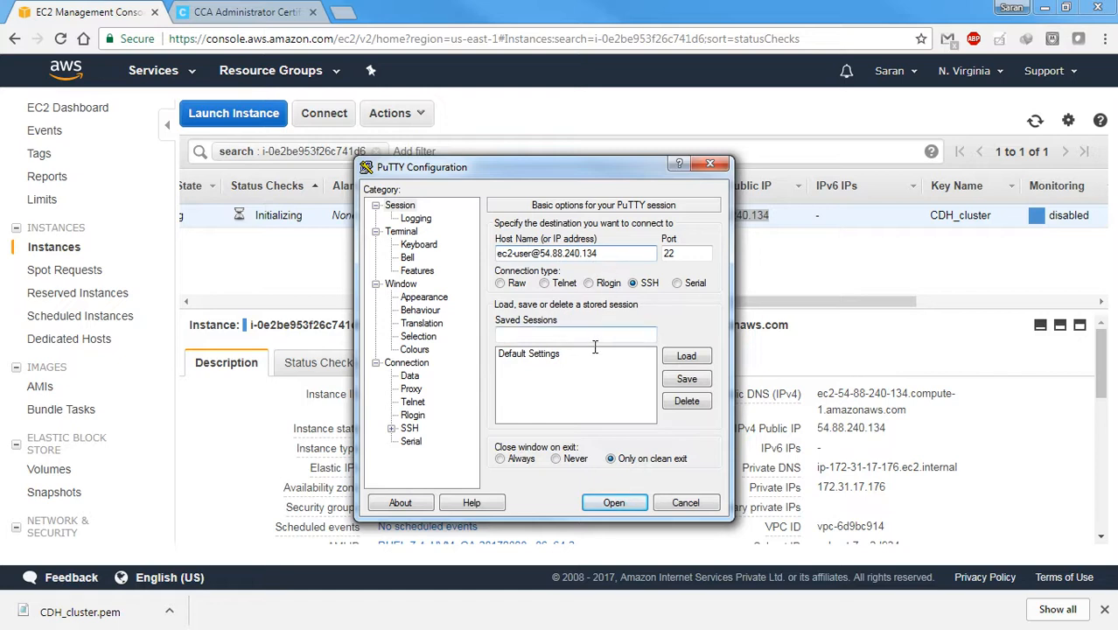
Show PuTTY's SSH authentication options and launch PuTTY Key Generator
click(392, 428)
click(426, 416)
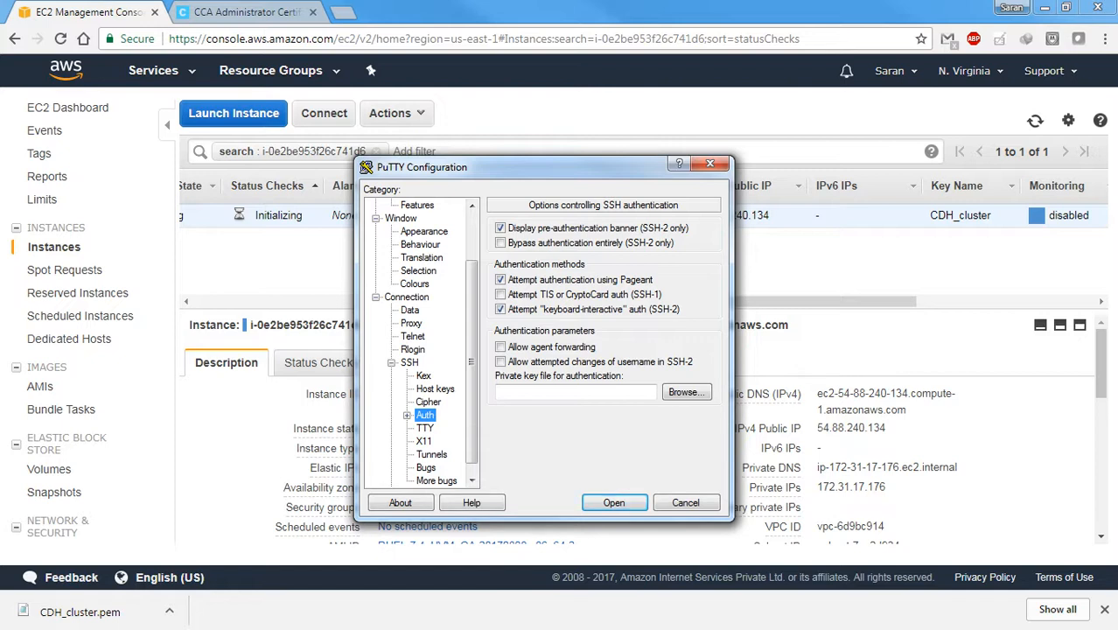
key(super)
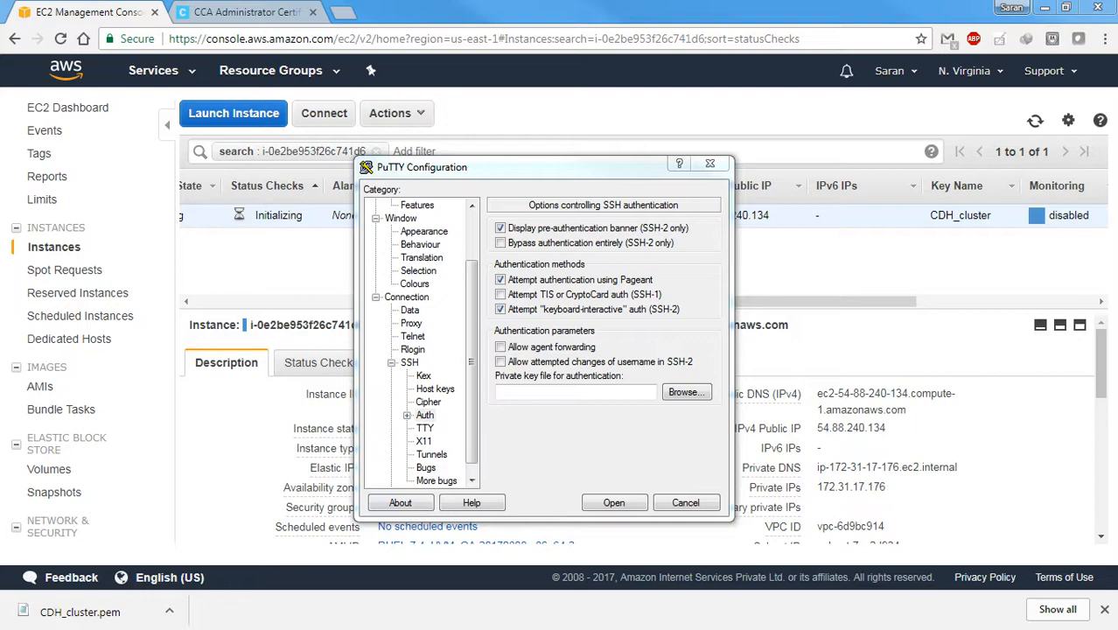
drag(1117, 91, 516, 164)
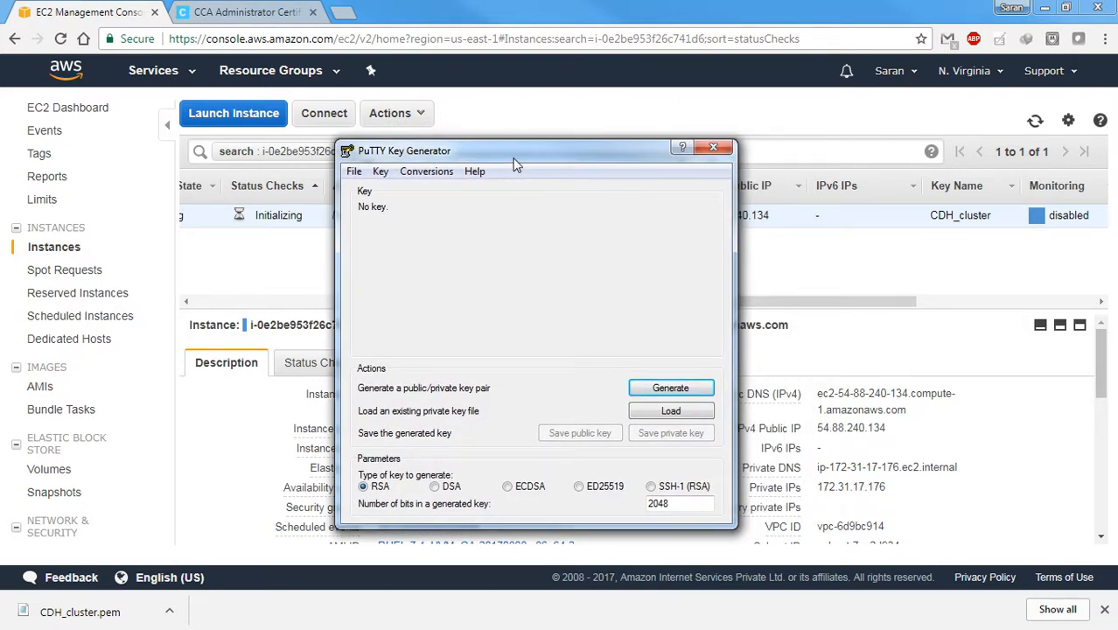
Load CDH_cluster.pem from E:\CCA131\Youtube_channel_playlist into the key generator, showing all file types
click(660, 418)
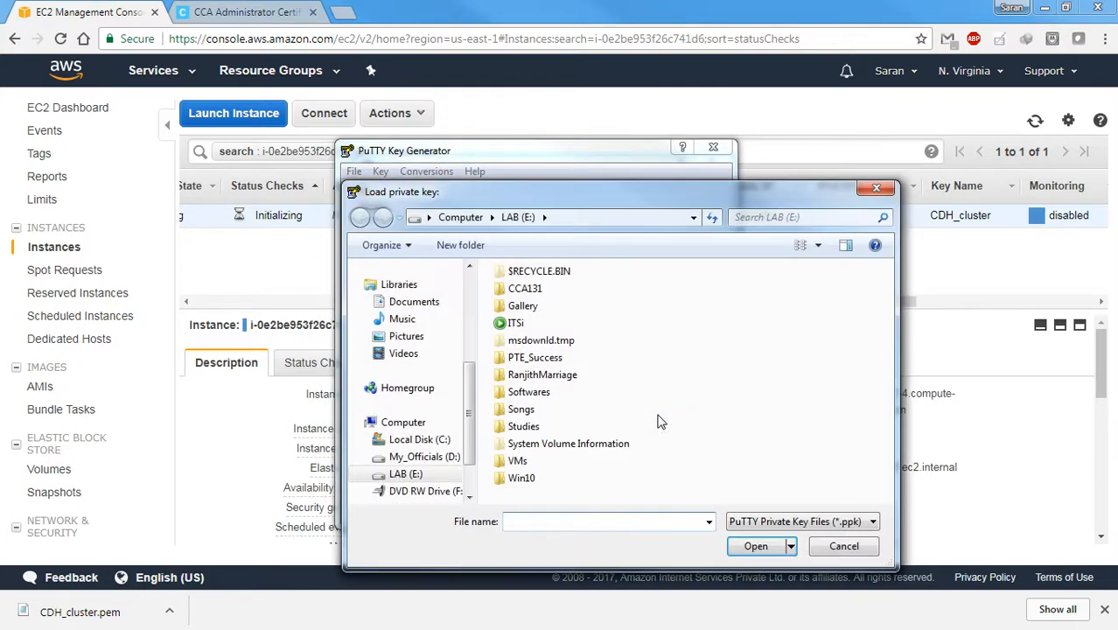
double_click(525, 289)
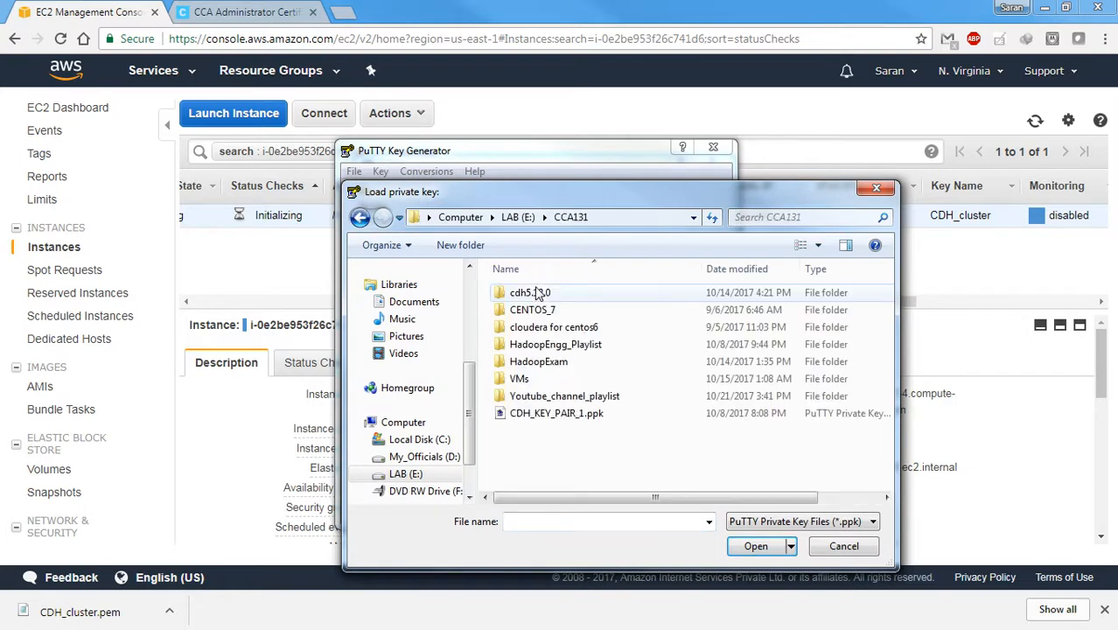
double_click(567, 398)
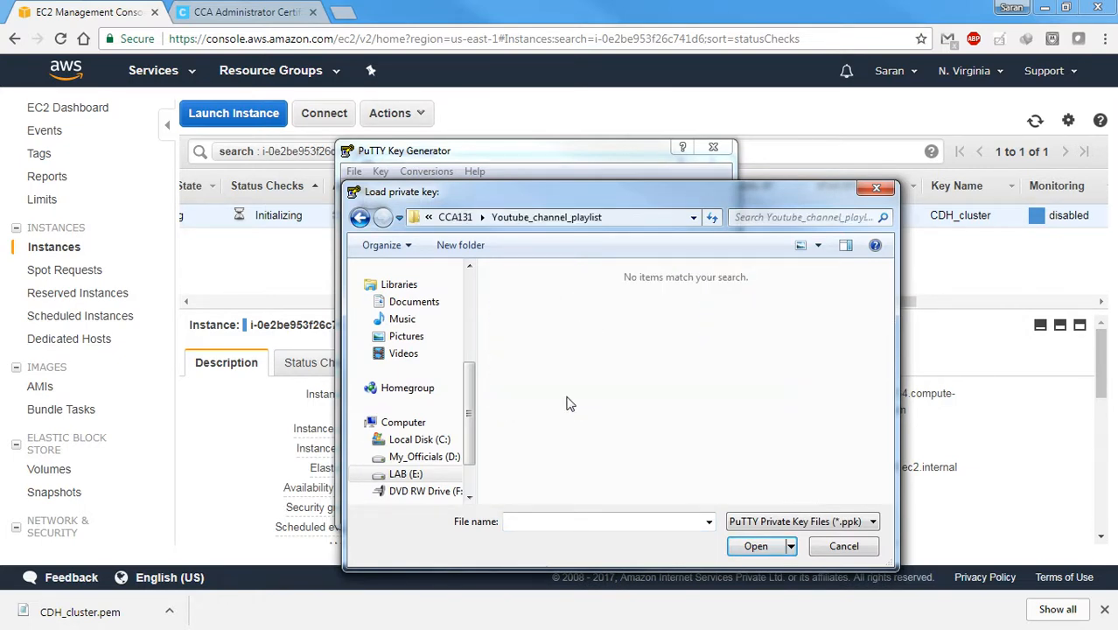
click(807, 522)
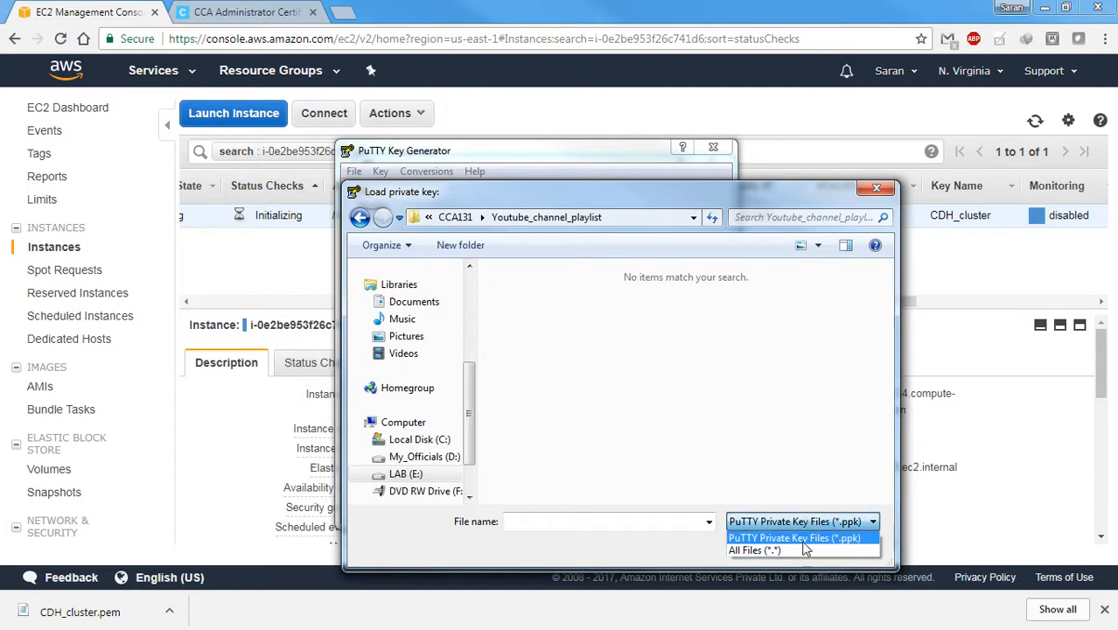
click(762, 616)
click(636, 294)
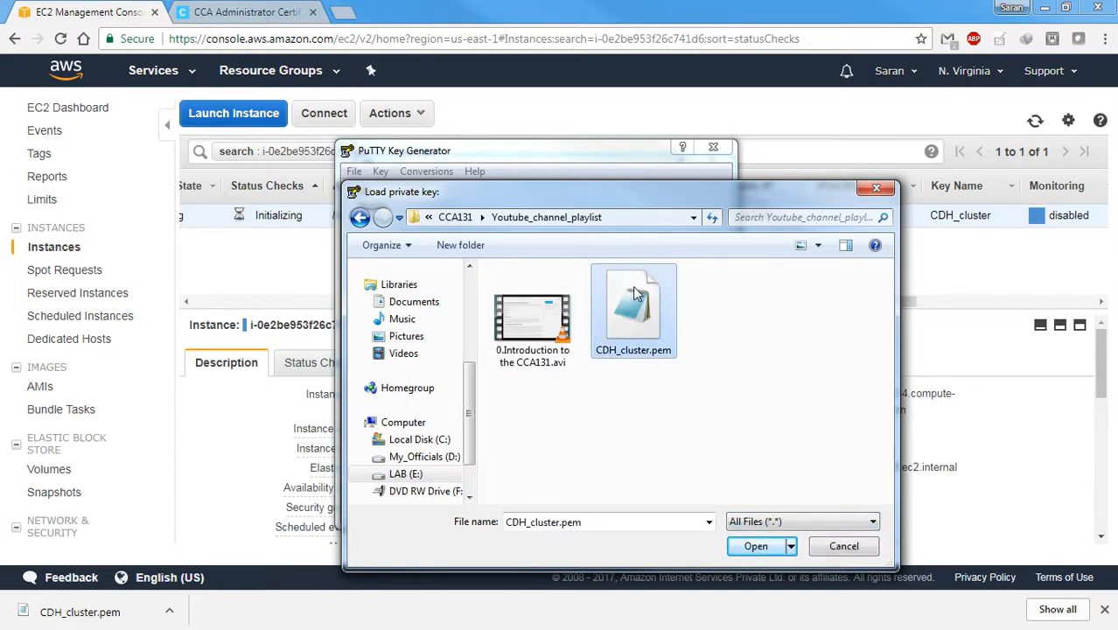
click(754, 547)
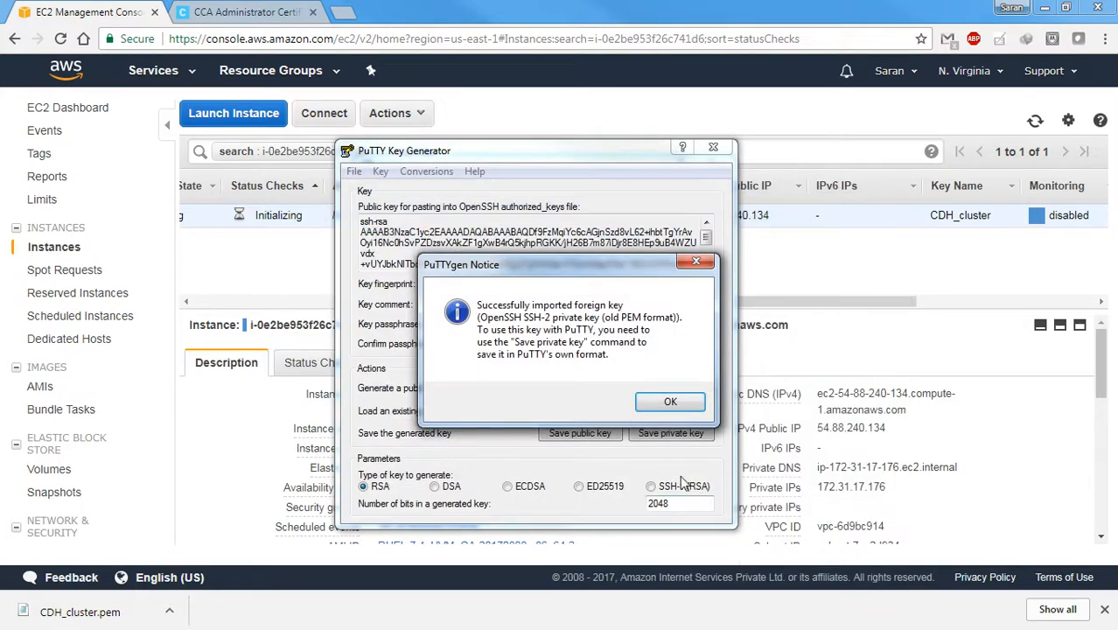
click(671, 408)
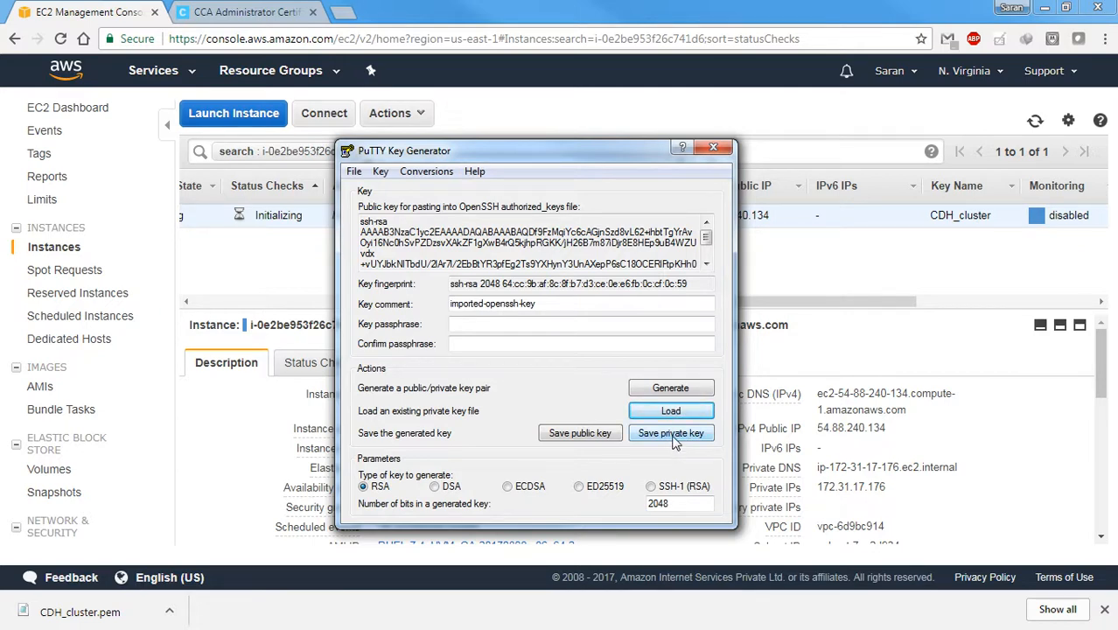
Save the private key without a passphrase as CCA_PPKFILE in the Youtube_channel_playlist folder
click(671, 434)
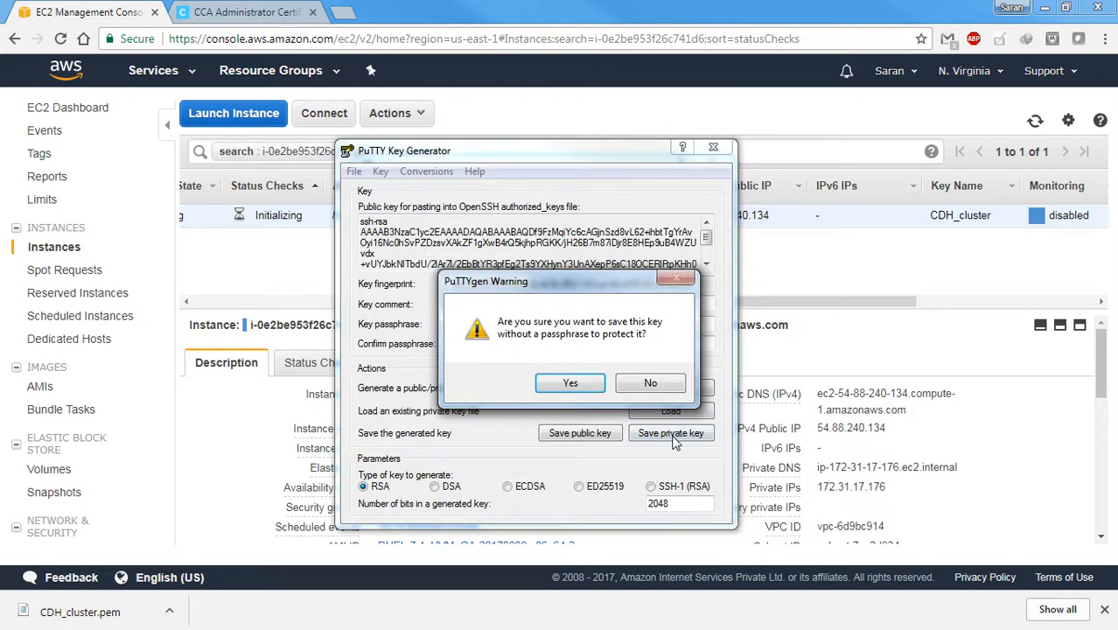
click(571, 385)
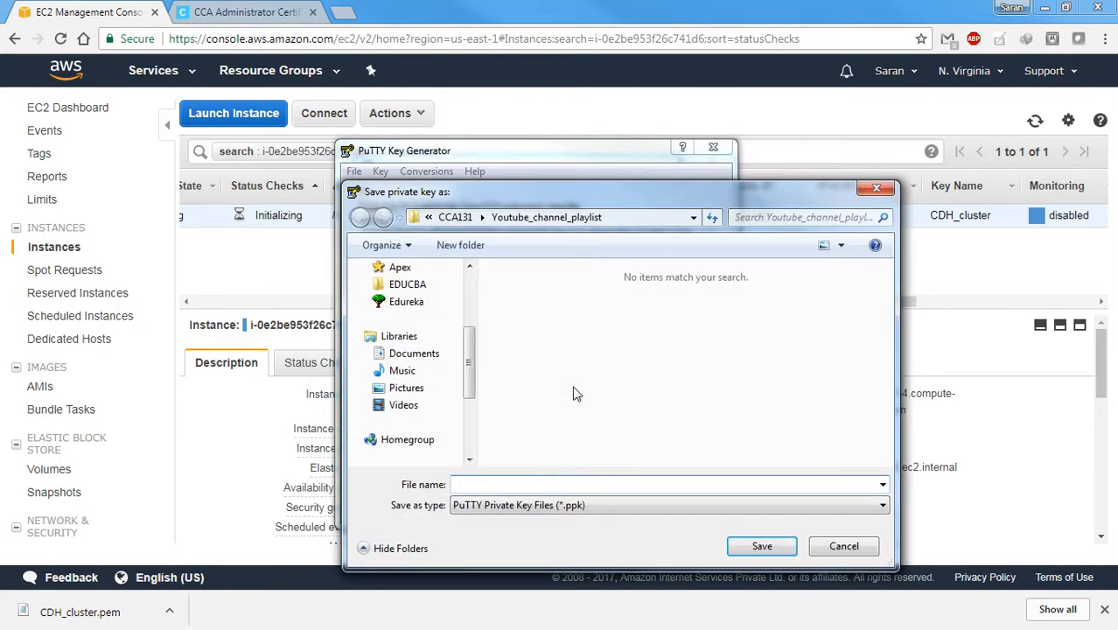
click(553, 481)
text(CCA_PPKFILE)
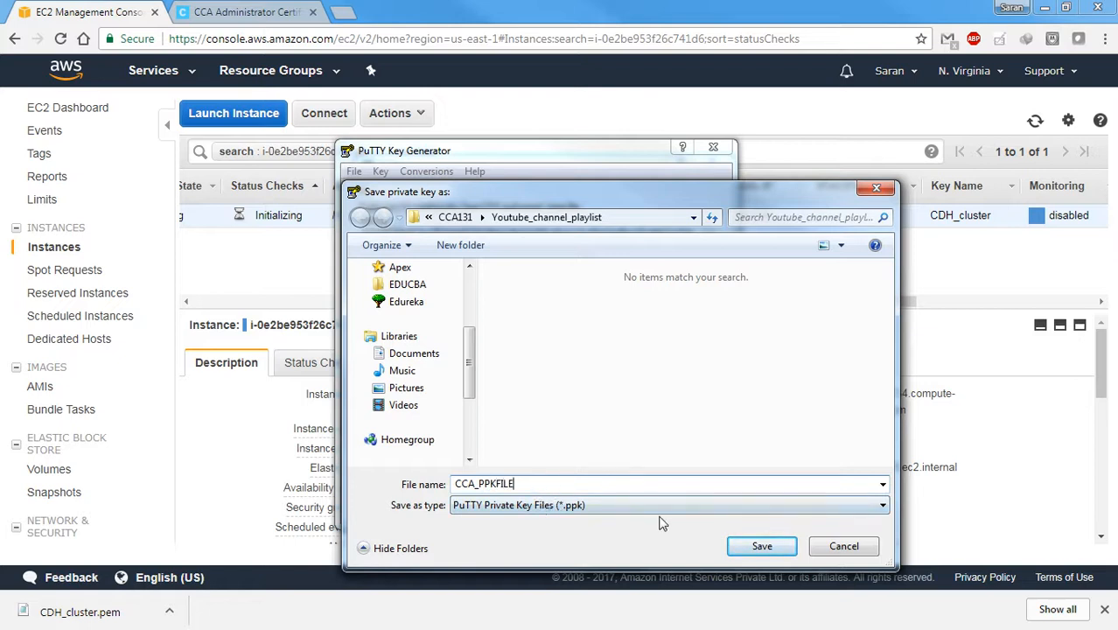
click(754, 547)
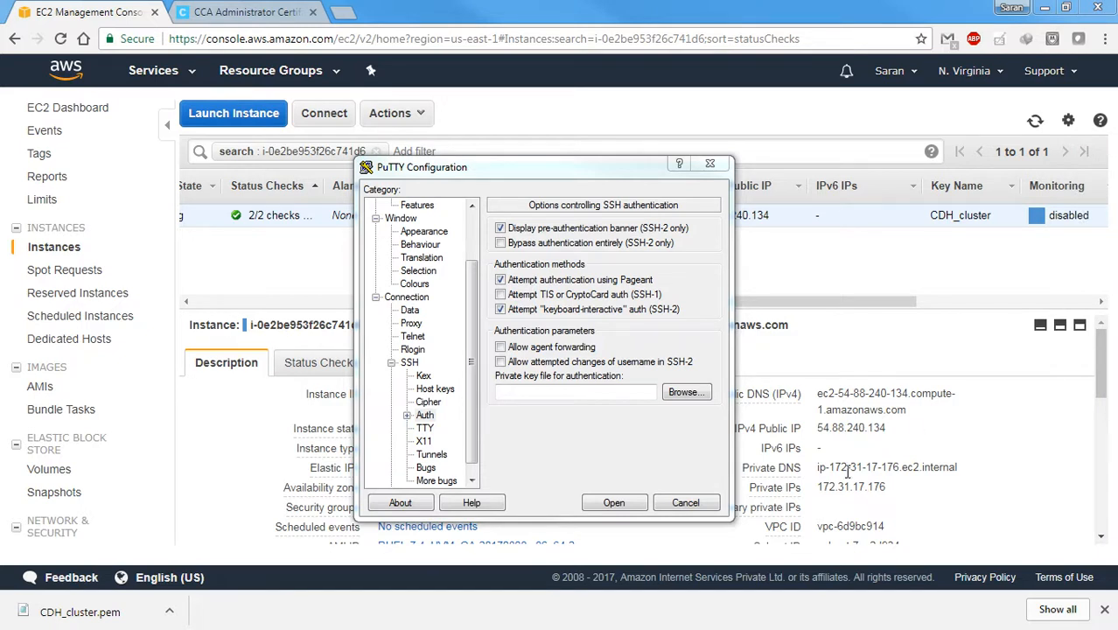
Choose CCA_PPKFILE.ppk from CCA131\Youtube_channel_playlist as PuTTY's private key file for authentication
click(640, 398)
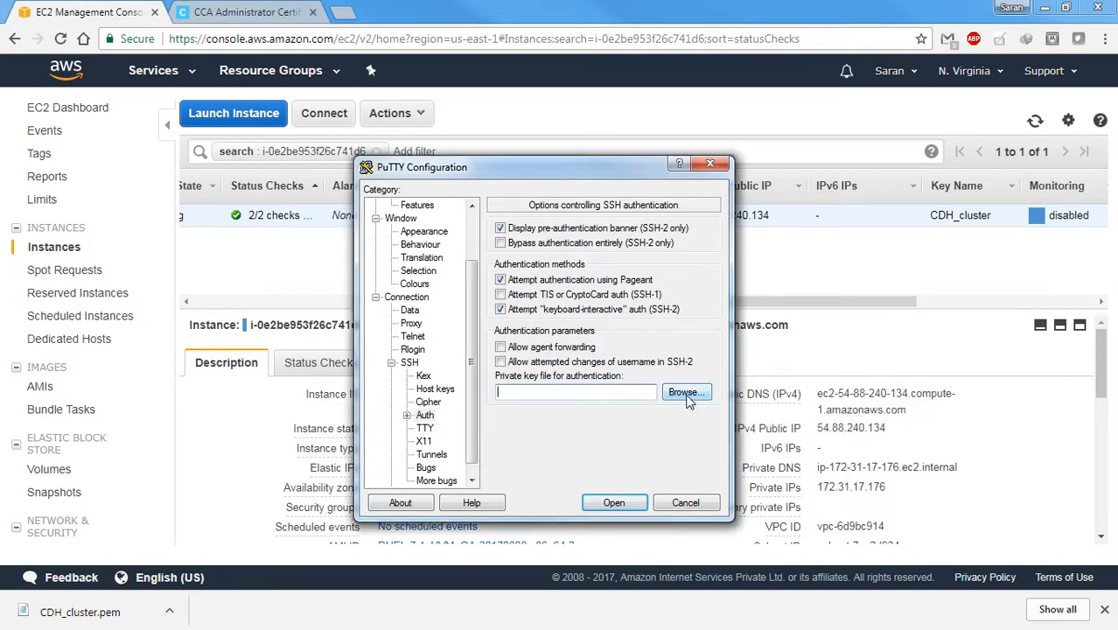
click(685, 394)
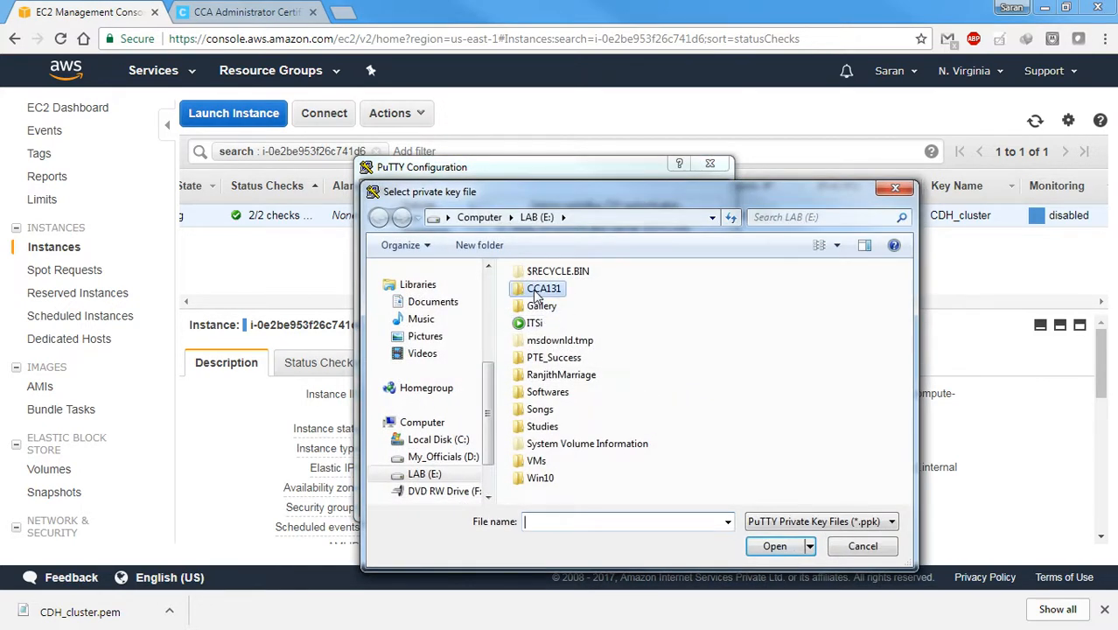
double_click(532, 287)
double_click(600, 396)
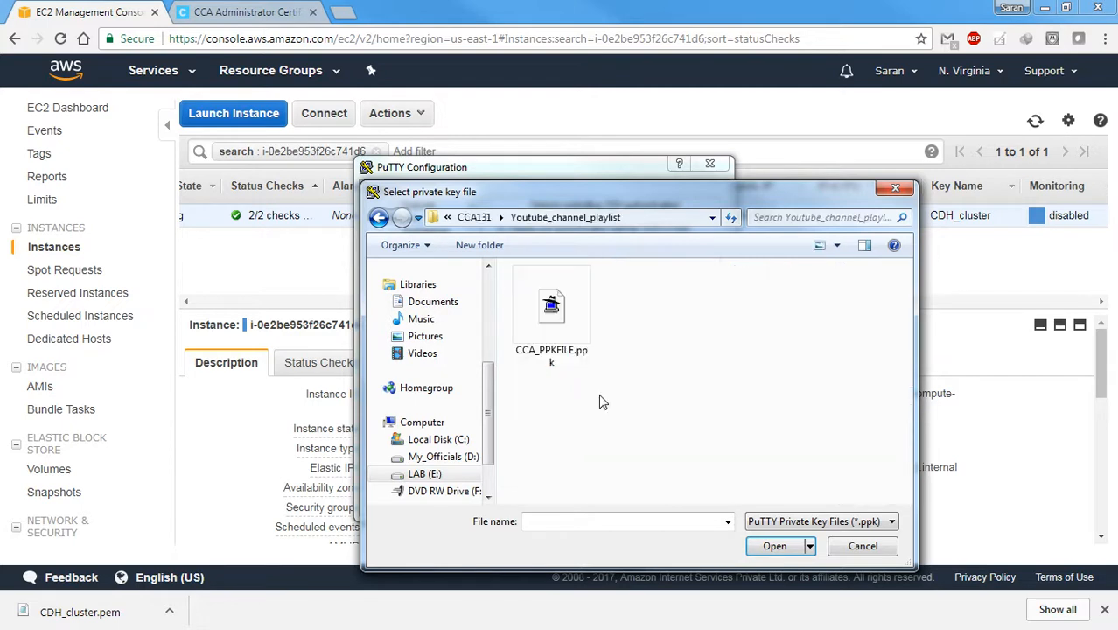
click(557, 302)
click(772, 547)
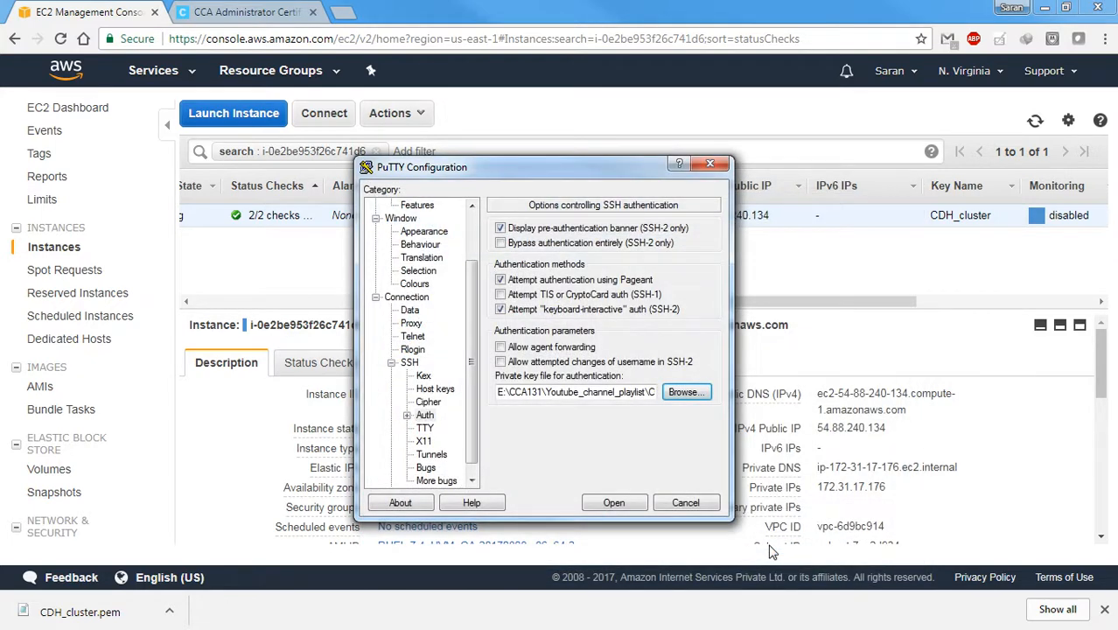
Save the PuTTY session as Master_Repo and connect to the server, moving the terminal window fully into view
drag(465, 284, 477, 208)
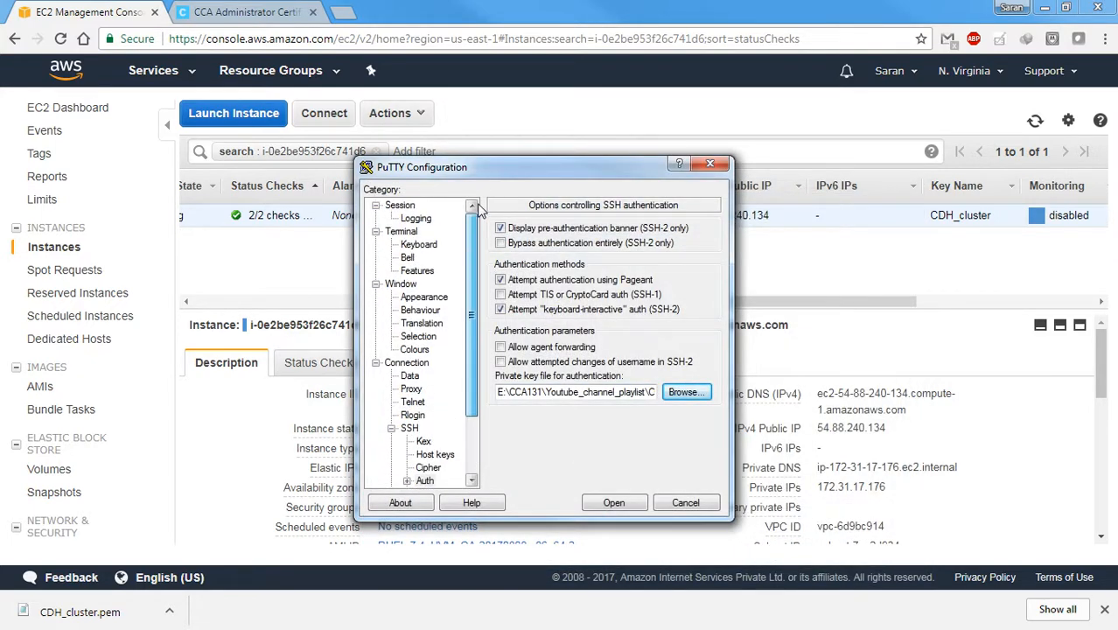
click(400, 206)
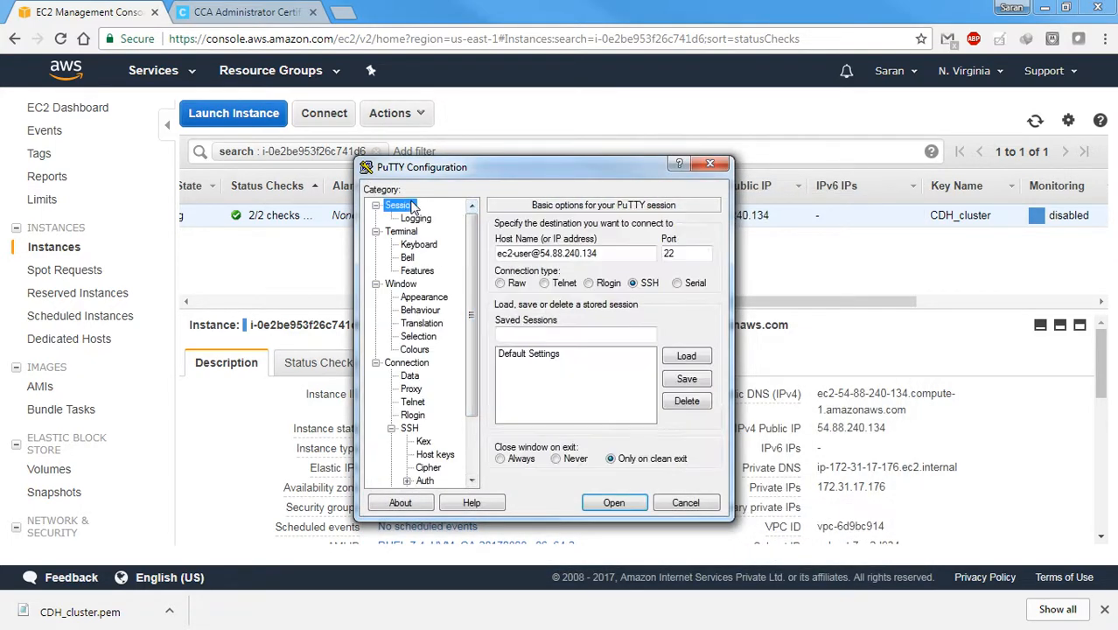
click(608, 338)
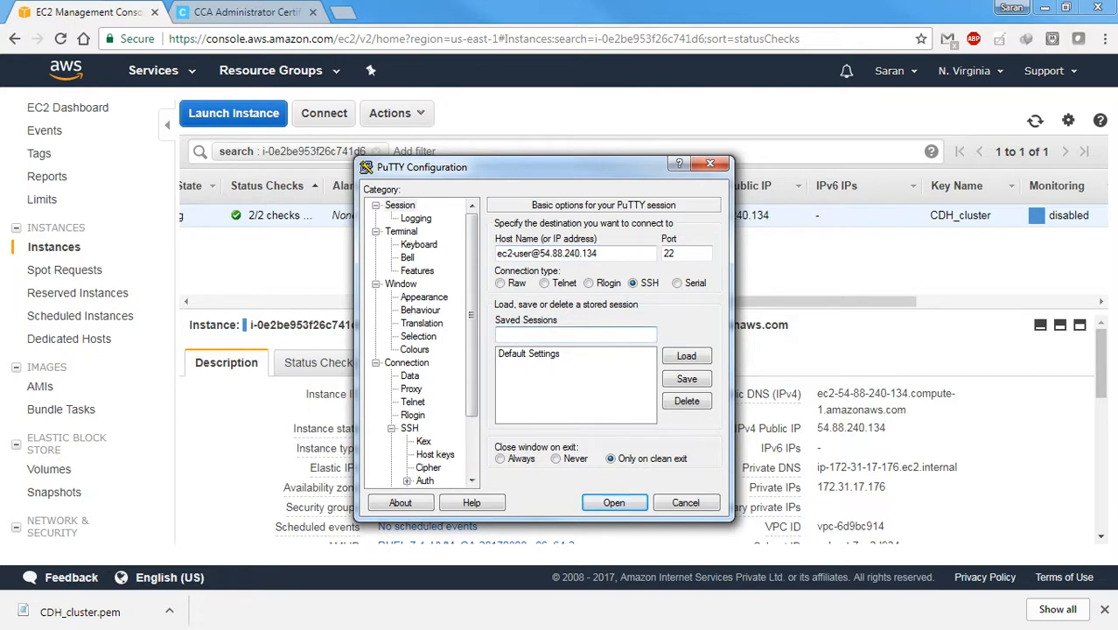
text(Master_Repo)
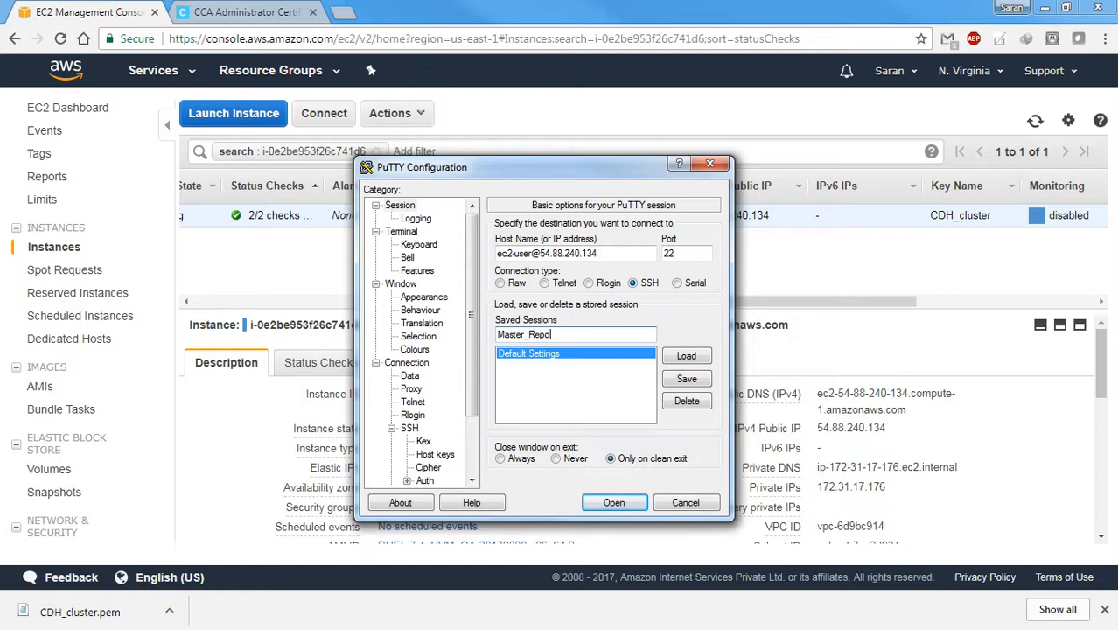
click(689, 383)
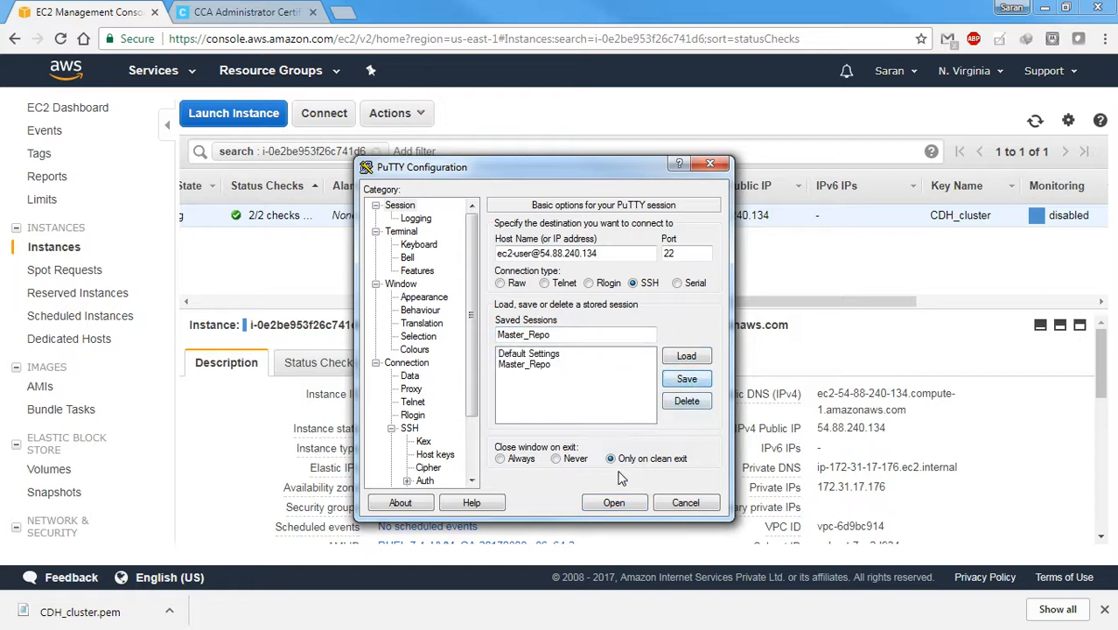
click(612, 501)
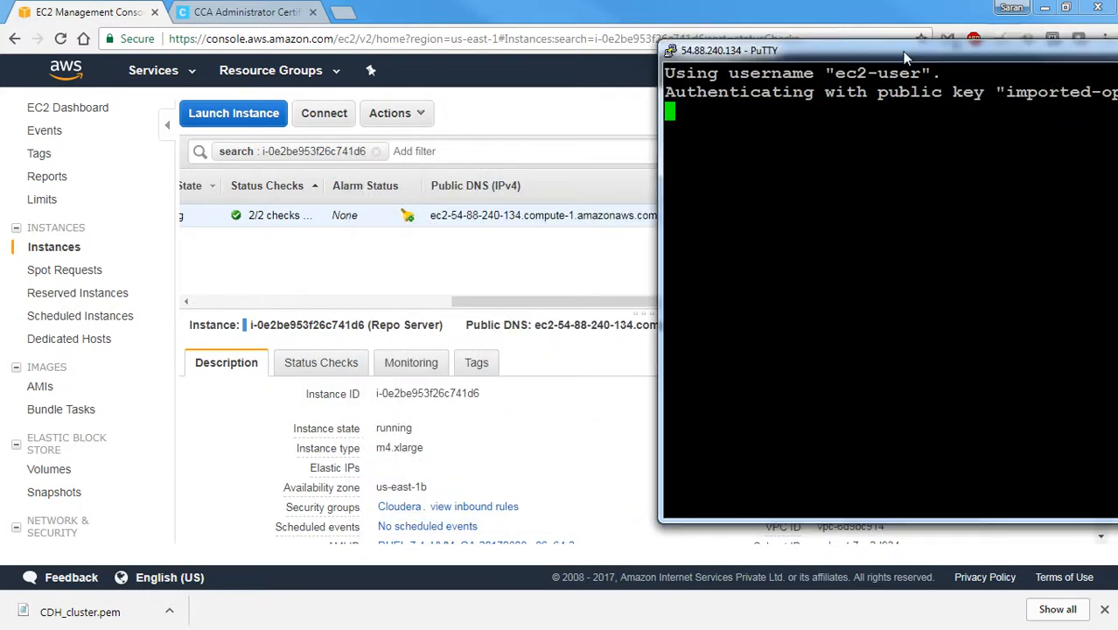
drag(973, 47, 405, 86)
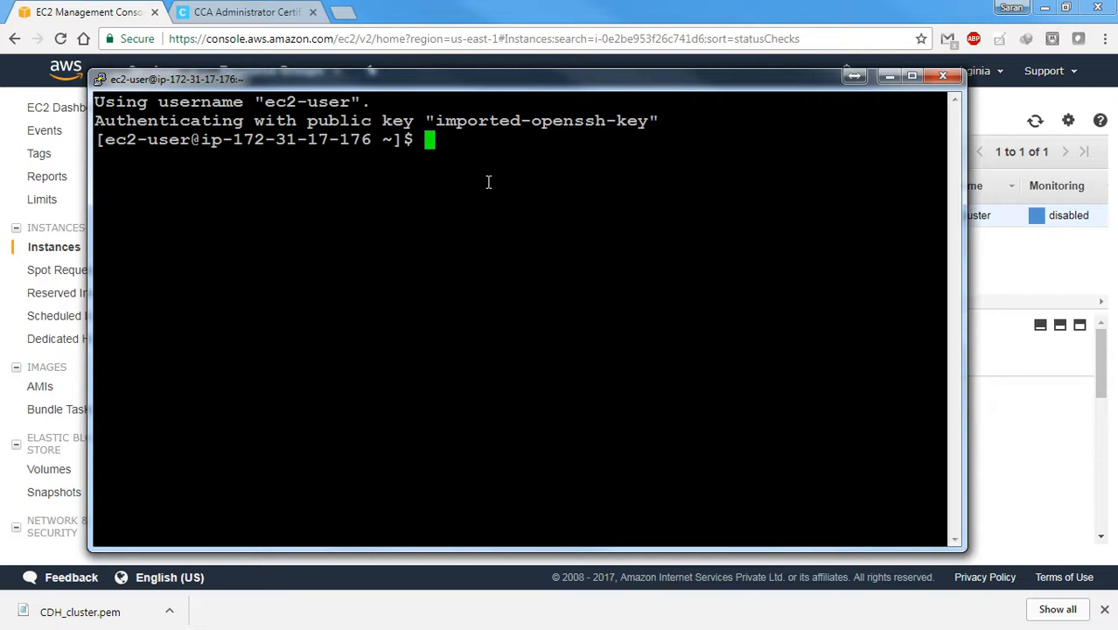
Switch to the root user on the server with sudo su - root
text(sudo )
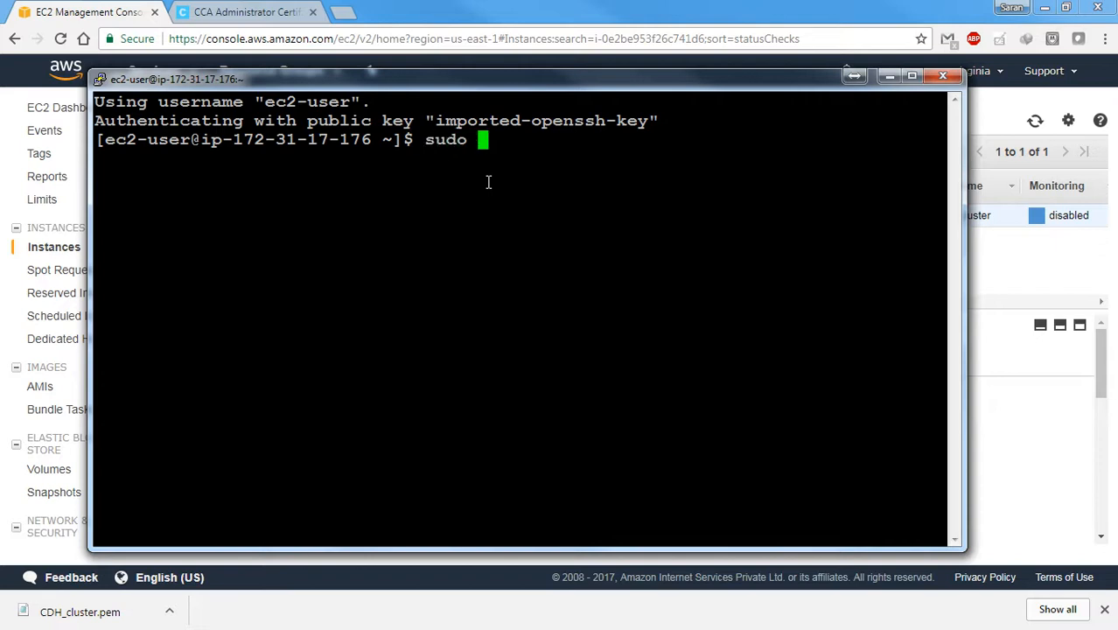
text(su - root)
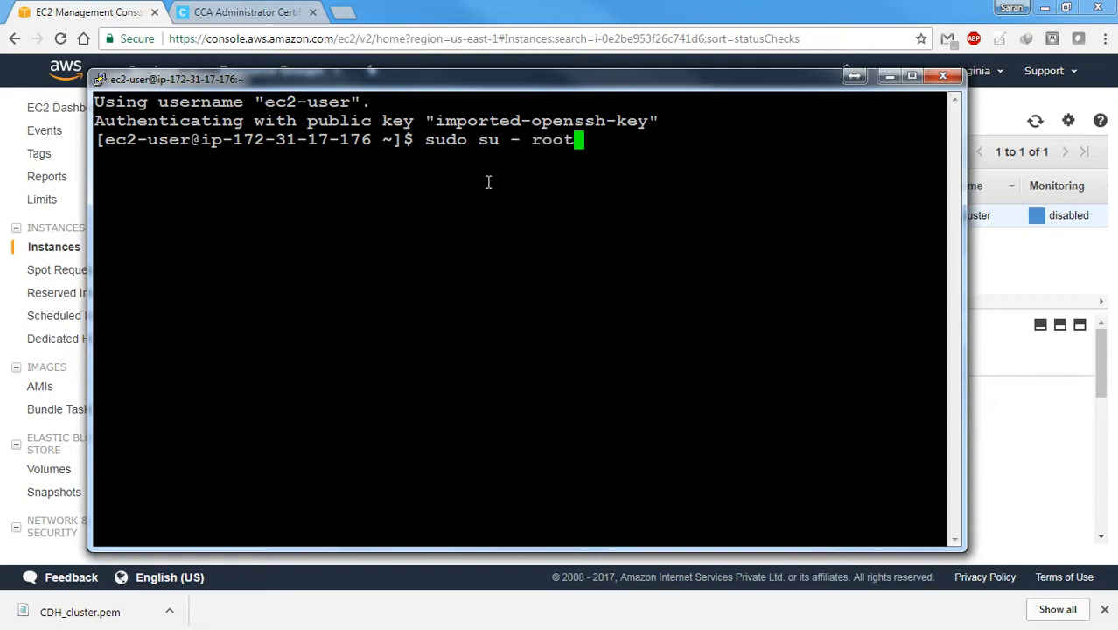
key(Return)
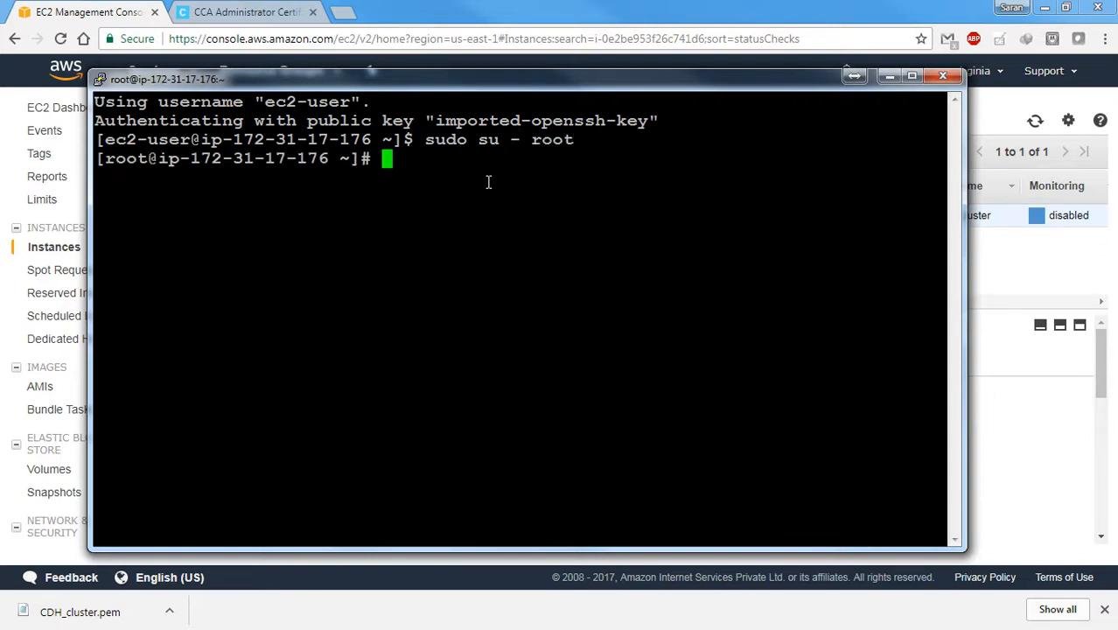